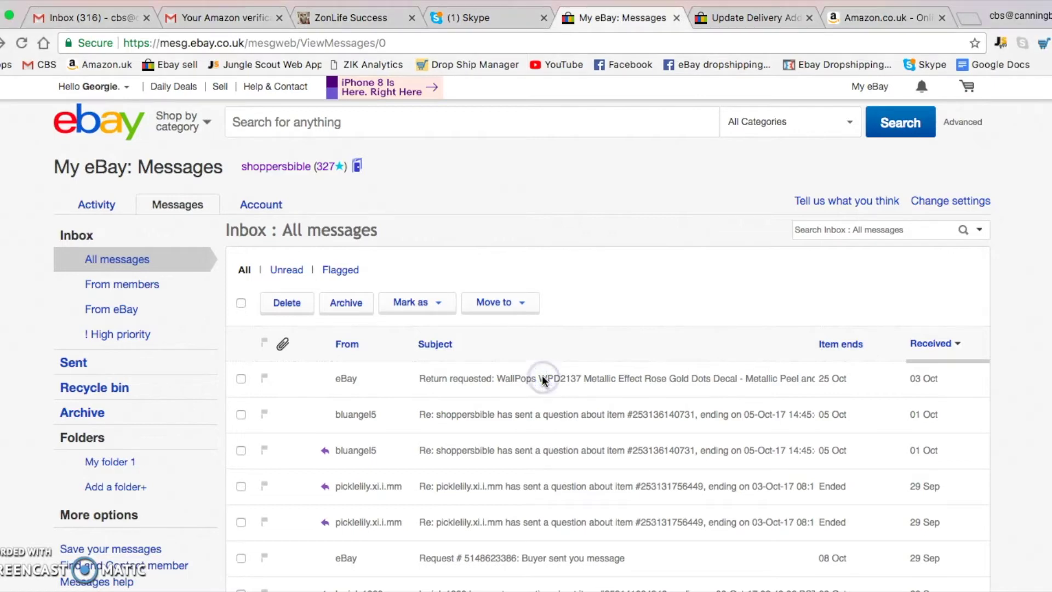
# Open the WallPops 'Return requested' message and select the buyer's ID in it
pyautogui.click(495, 378)
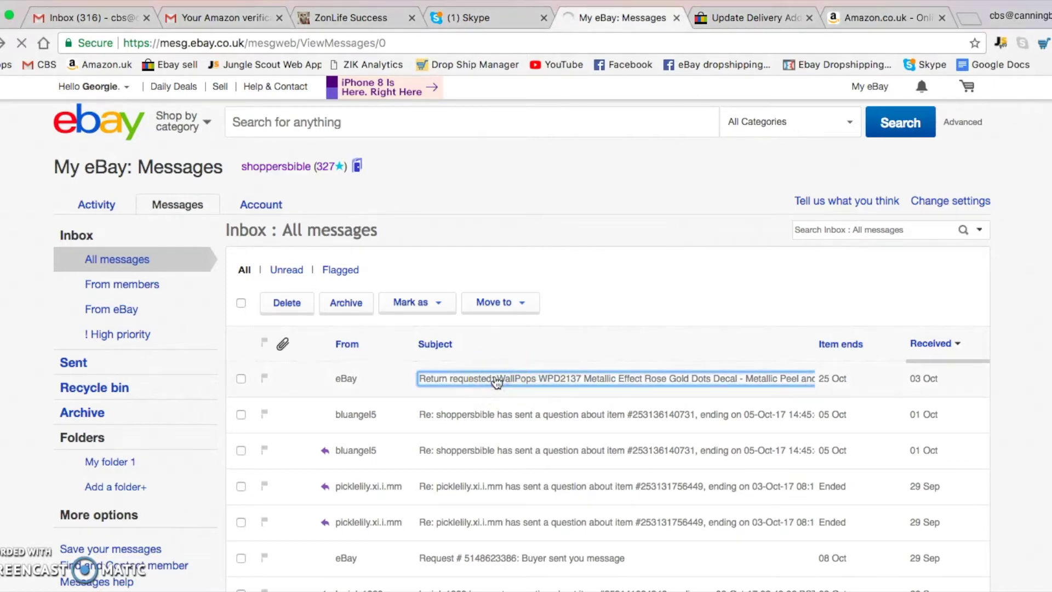
pyautogui.scroll(-4, 438, 400)
pyautogui.scroll(-3, 422, 401)
pyautogui.scroll(-2, 574, 509)
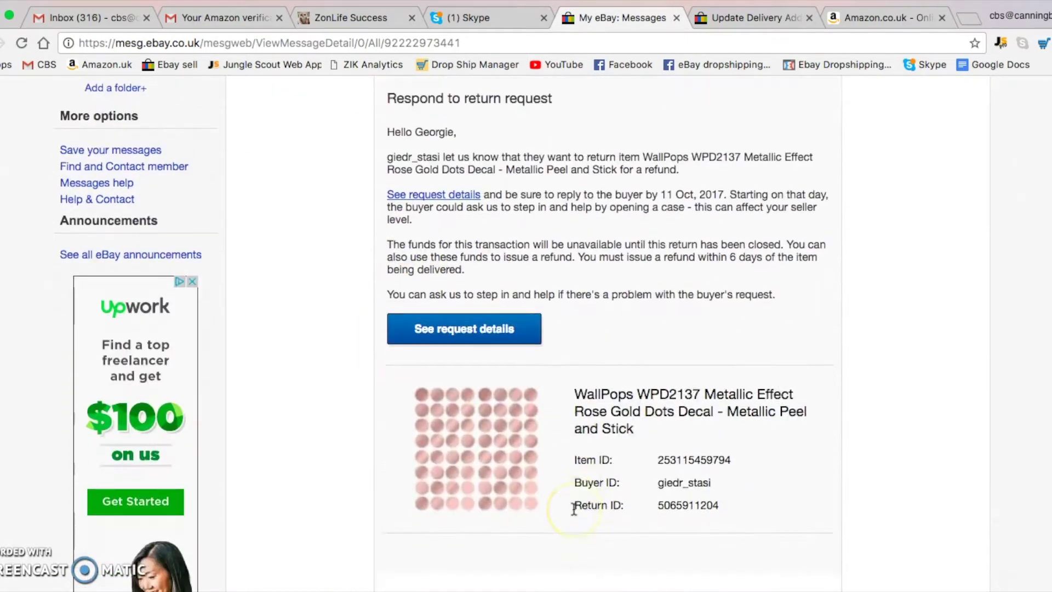
pyautogui.scroll(-1, 573, 509)
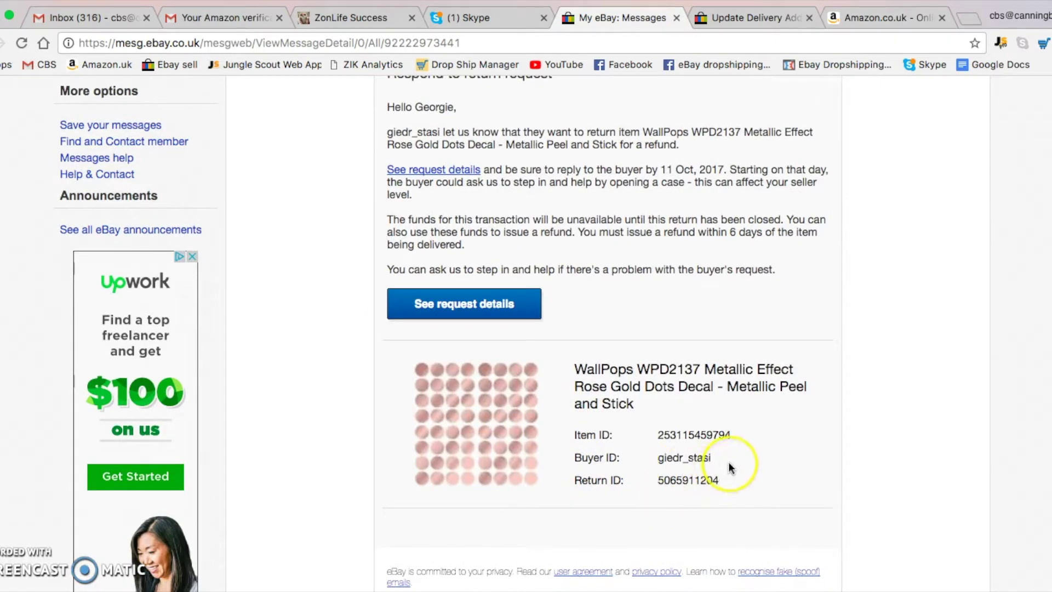
pyautogui.moveTo(716, 458); pyautogui.dragTo(660, 456)
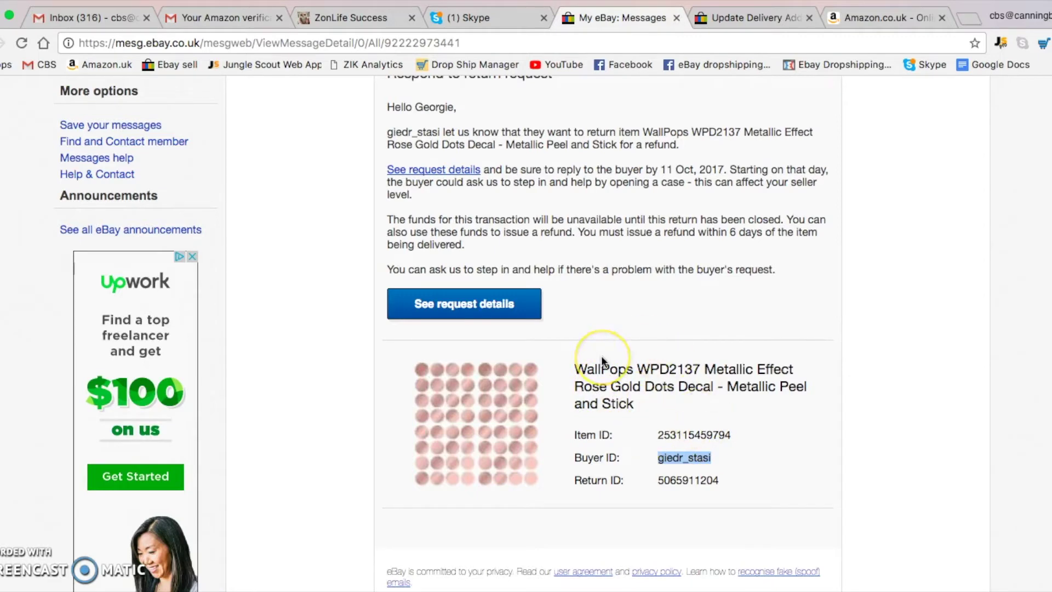
# Switch to the Amazon.co.uk Return Mailing Label page
pyautogui.scroll(3, 601, 355)
pyautogui.scroll(2, 601, 357)
pyautogui.click(854, 6)
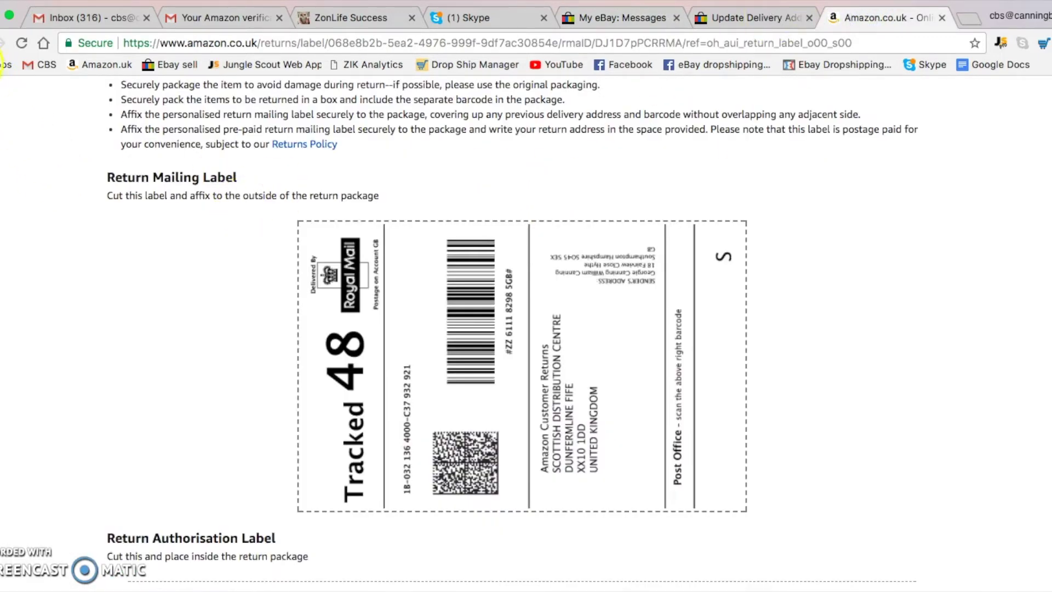
# Search Your Orders on Amazon.co.uk for 'ROSE GOLD DOTS'
pyautogui.press('super+Left')
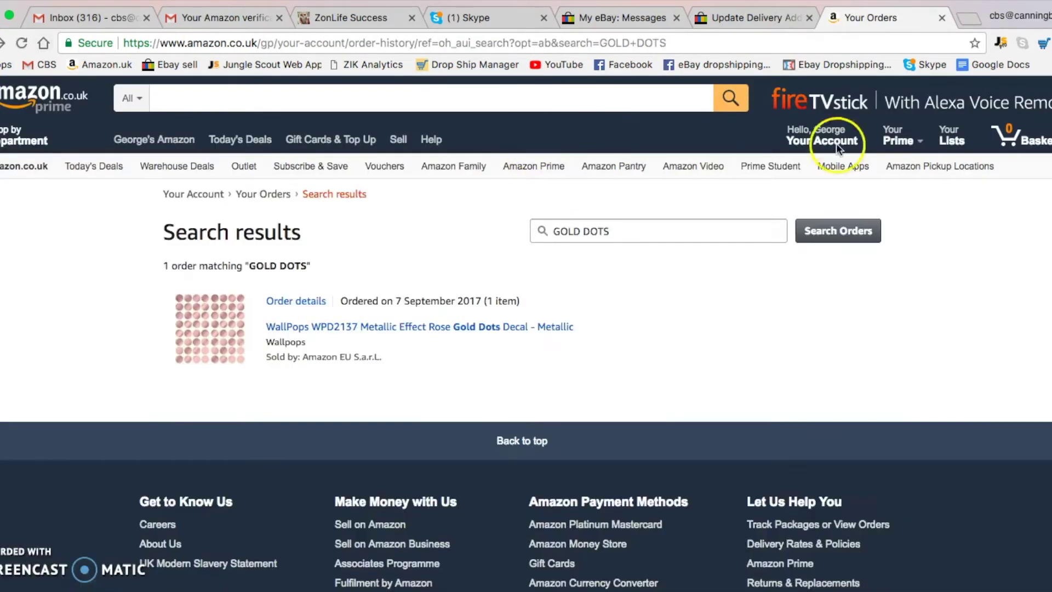
pyautogui.moveTo(826, 143)
pyautogui.click(815, 184)
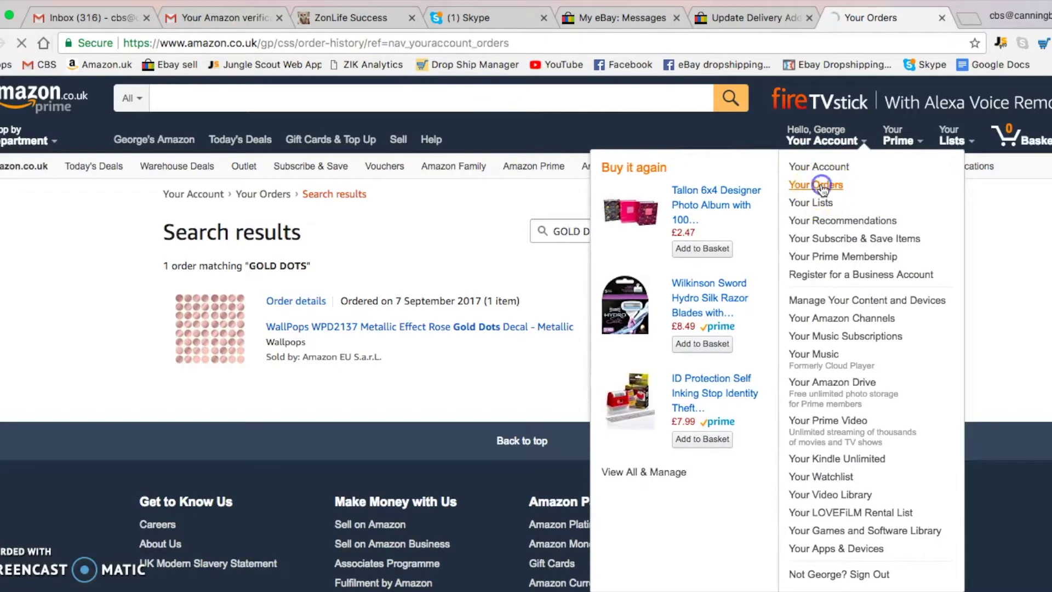
pyautogui.click(628, 235)
pyautogui.write('ROSE')
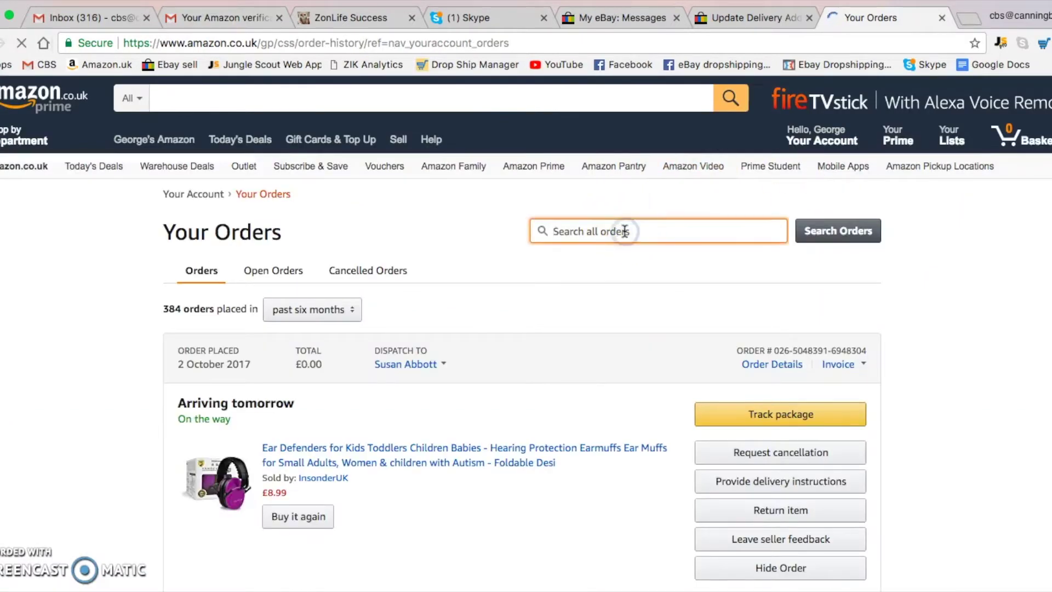
pyautogui.write(' GOLD')
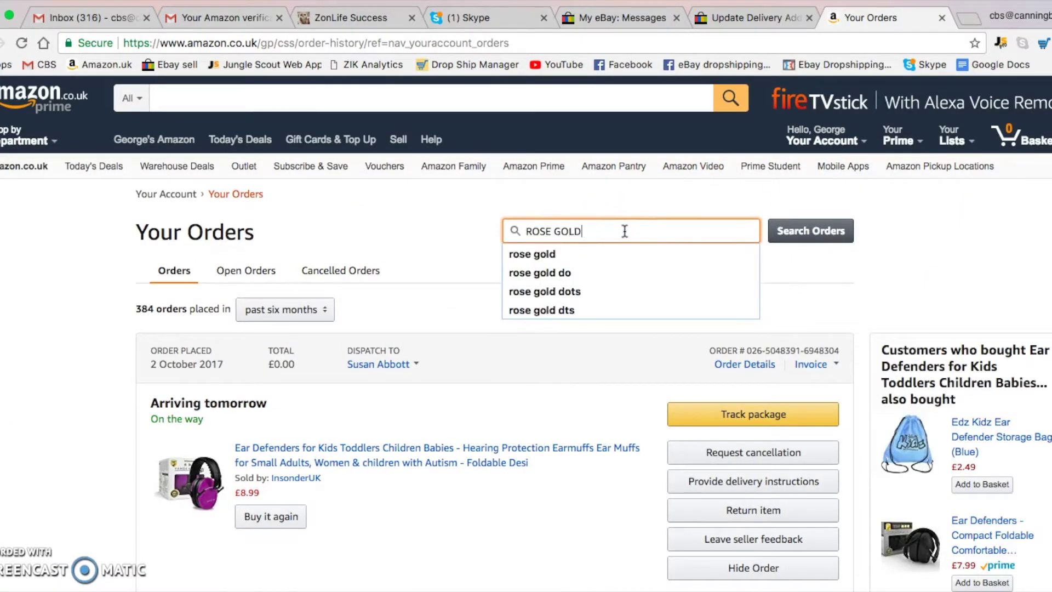
pyautogui.write(' DOTS')
pyautogui.press('Return')
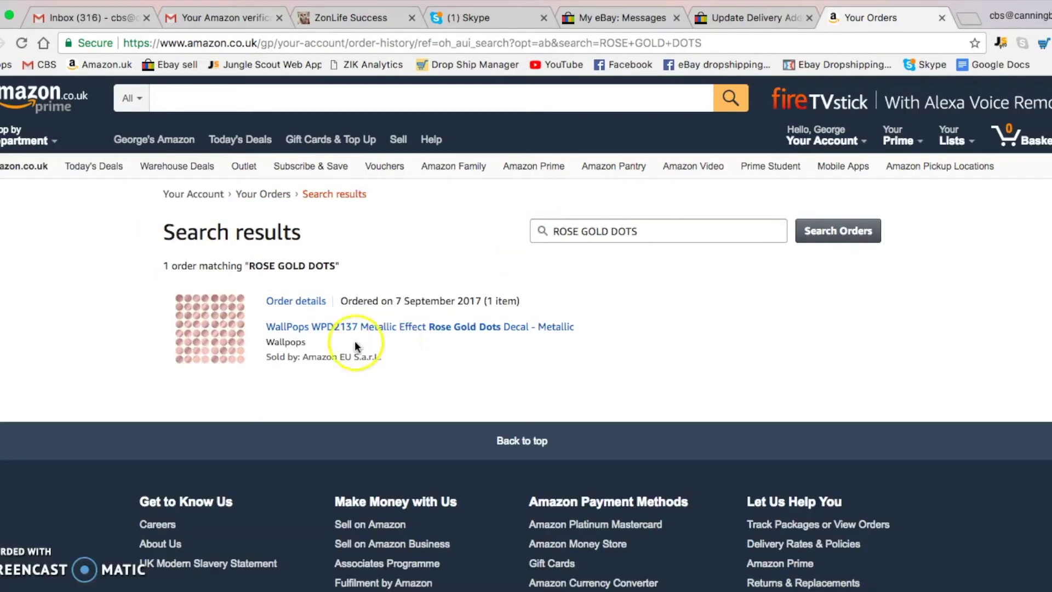
# Open the matching WallPops order marked 'Return started', then return to eBay's address form
pyautogui.click(296, 300)
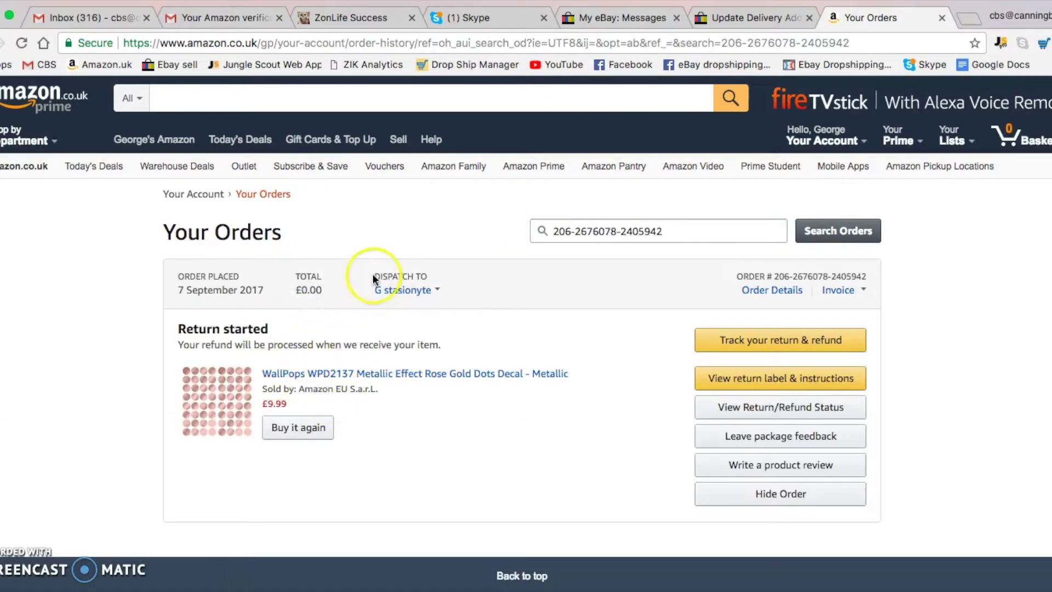
pyautogui.moveTo(403, 290)
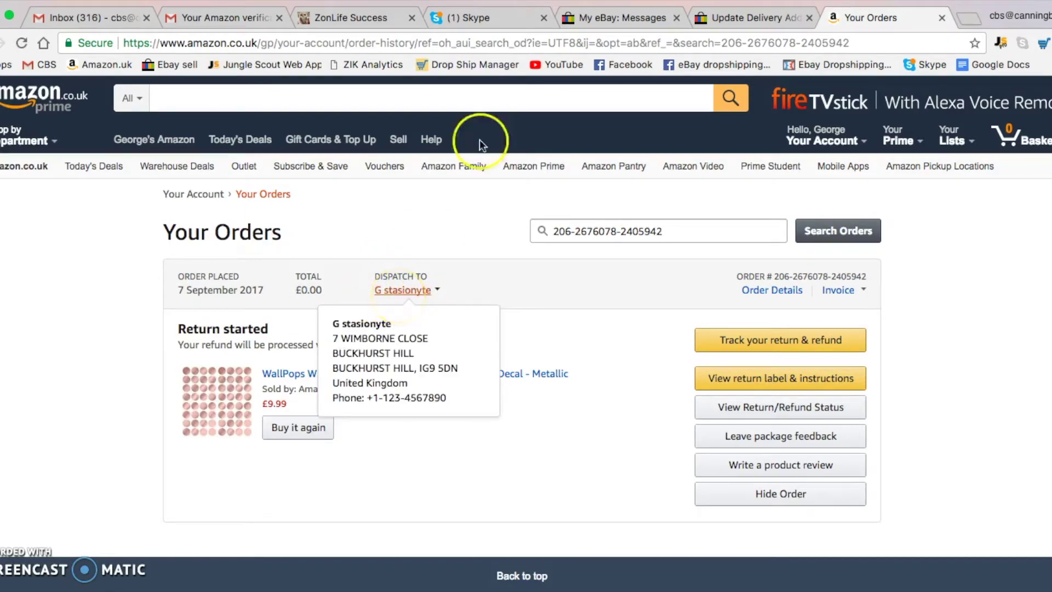
pyautogui.click(734, 18)
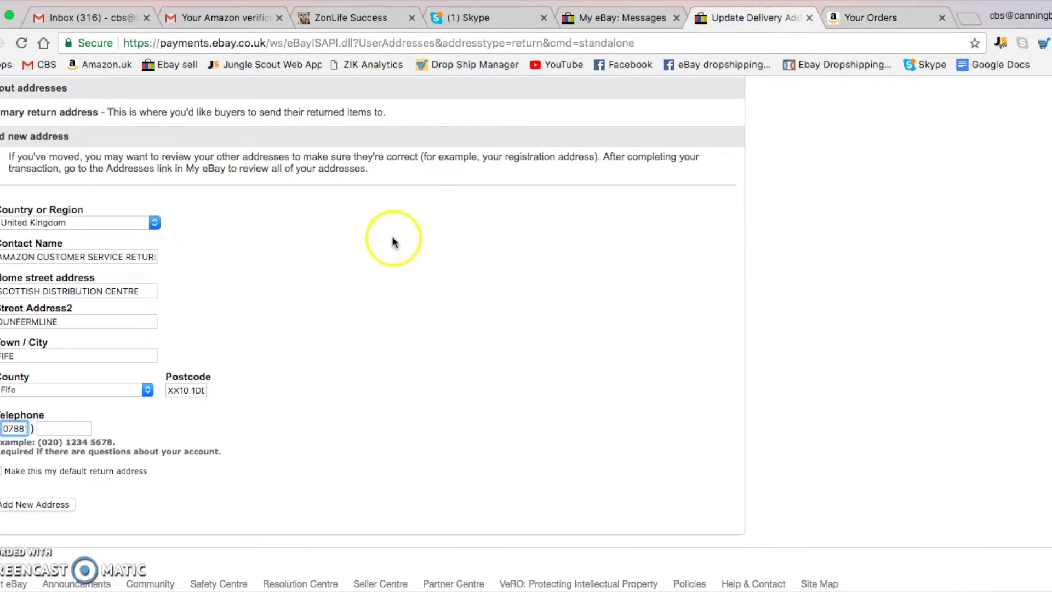
# Reread the eBay return request message, then go back to the Amazon order page
pyautogui.click(626, 19)
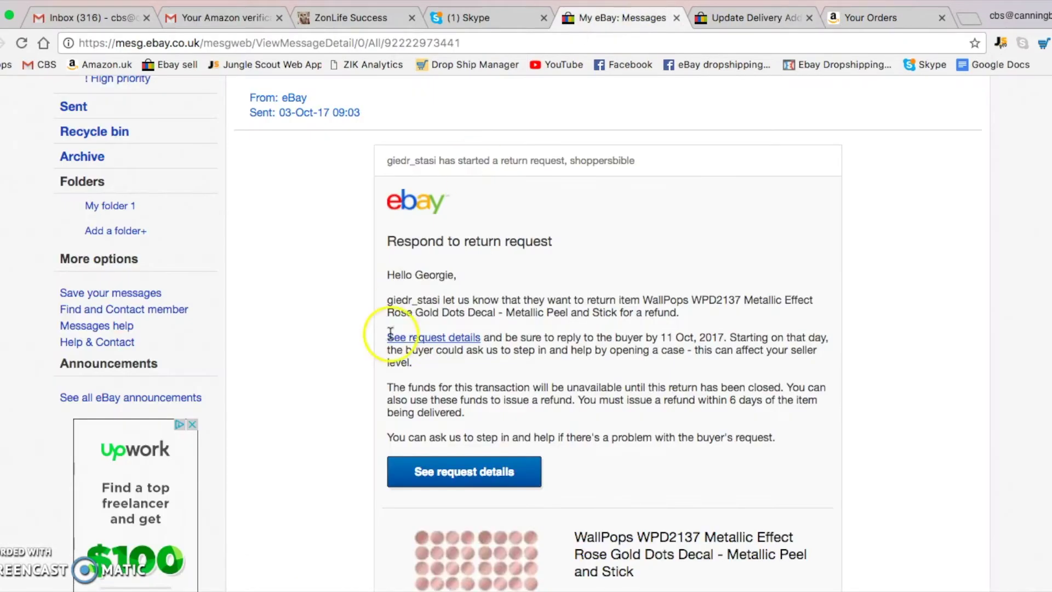
pyautogui.scroll(-2, 600, 537)
pyautogui.scroll(-3, 601, 528)
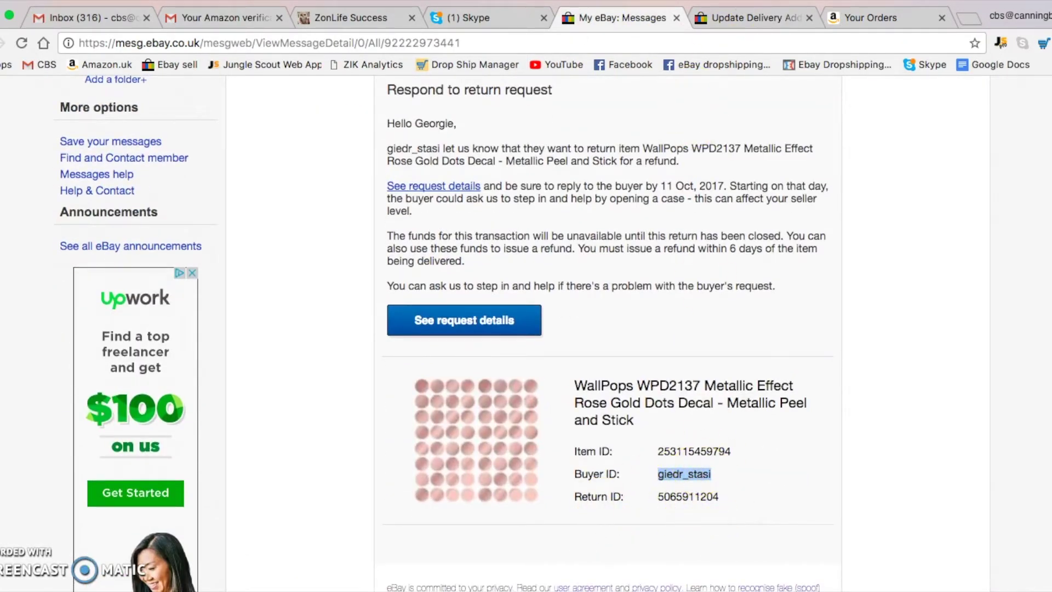
pyautogui.click(850, 18)
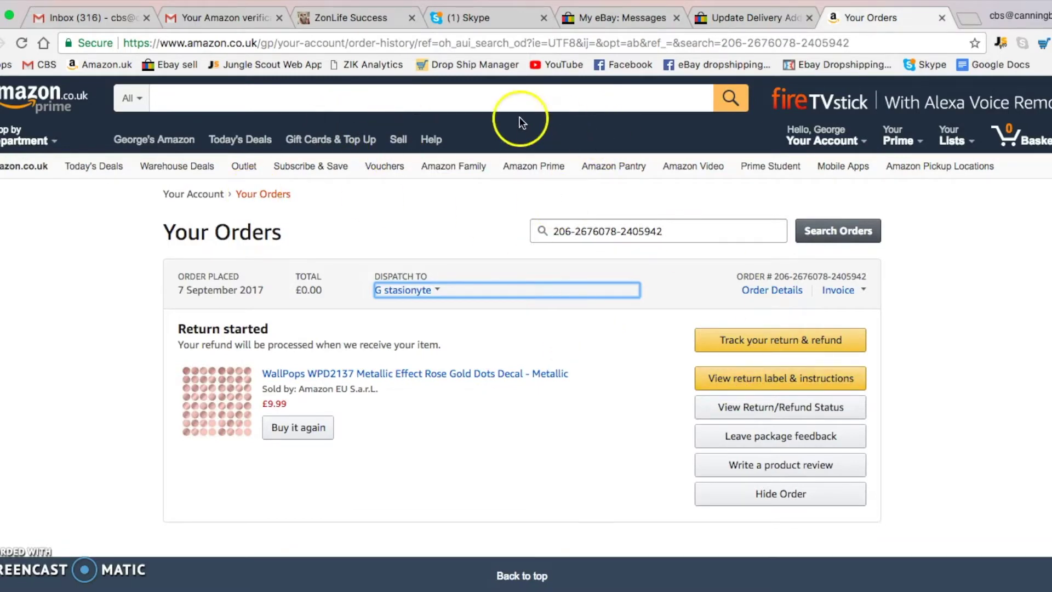
# Start a return for the kids' ear defenders with reason 'No longer needed' and accept the refund
pyautogui.moveTo(838, 140)
pyautogui.click(819, 186)
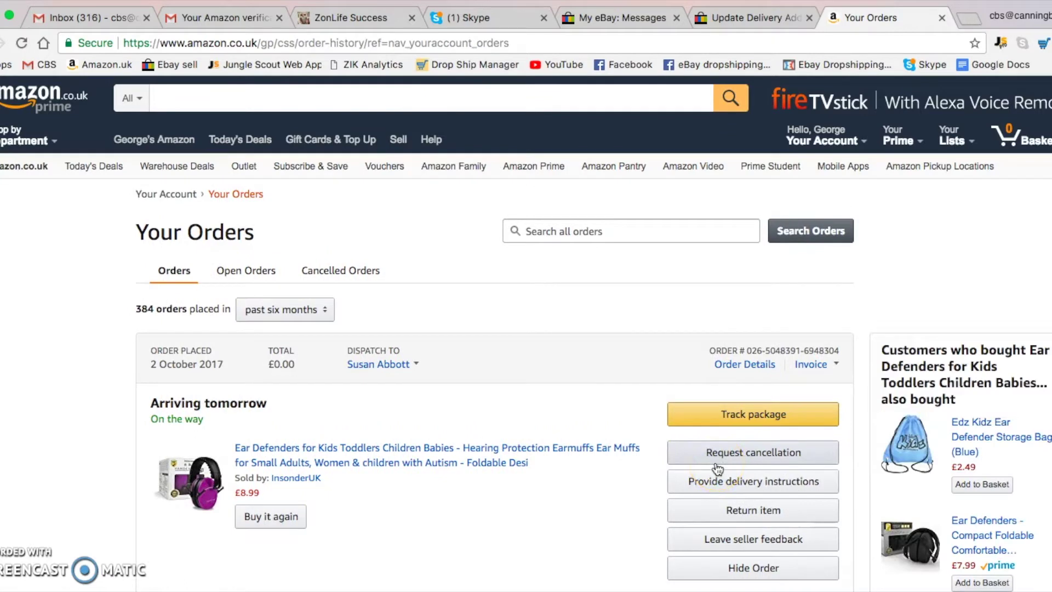
pyautogui.click(736, 508)
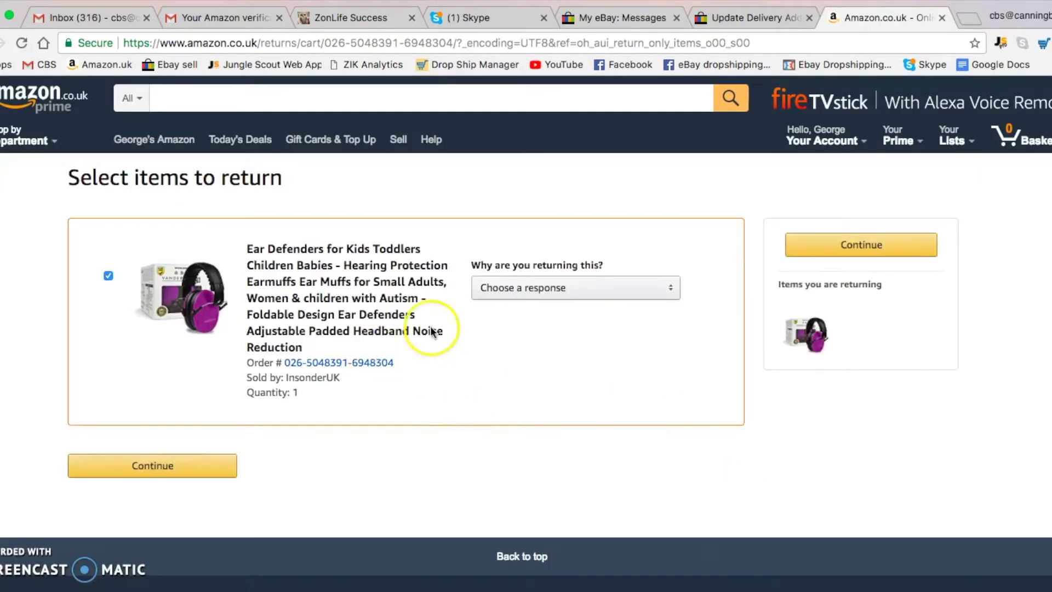
pyautogui.click(507, 287)
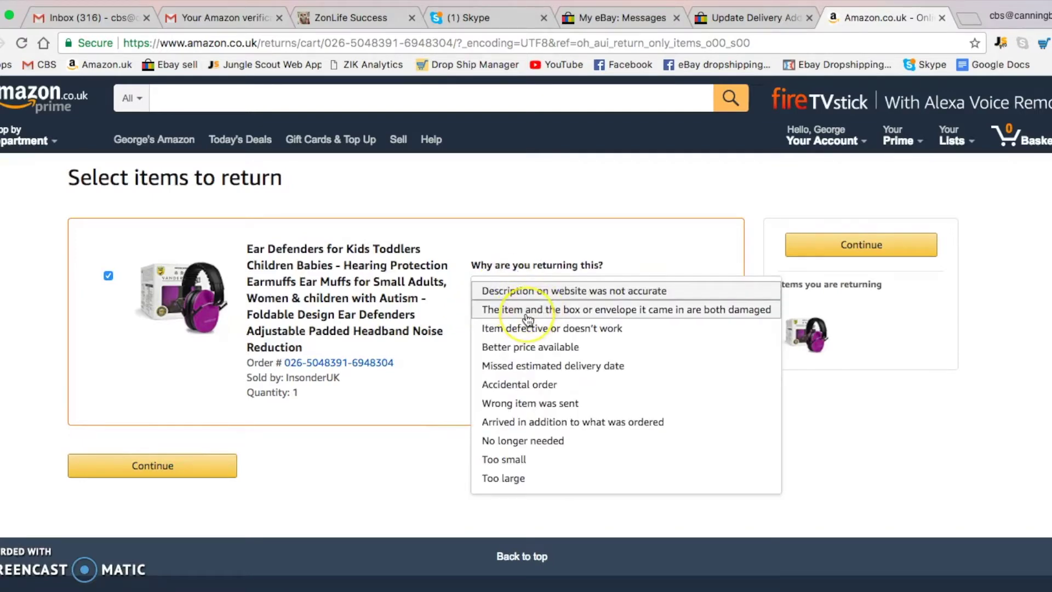
pyautogui.click(597, 327)
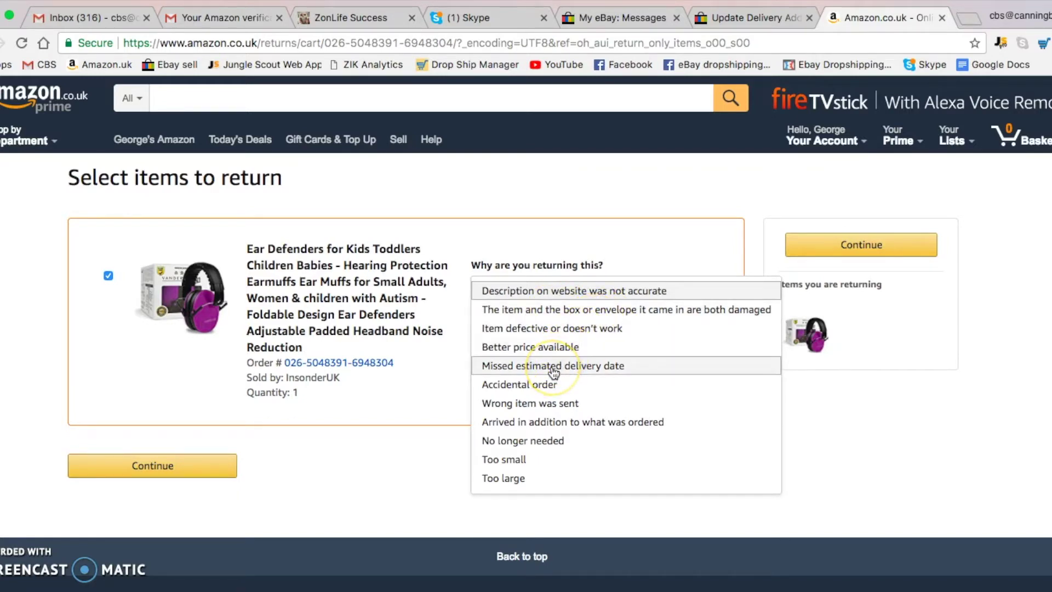
pyautogui.click(523, 440)
pyautogui.click(833, 250)
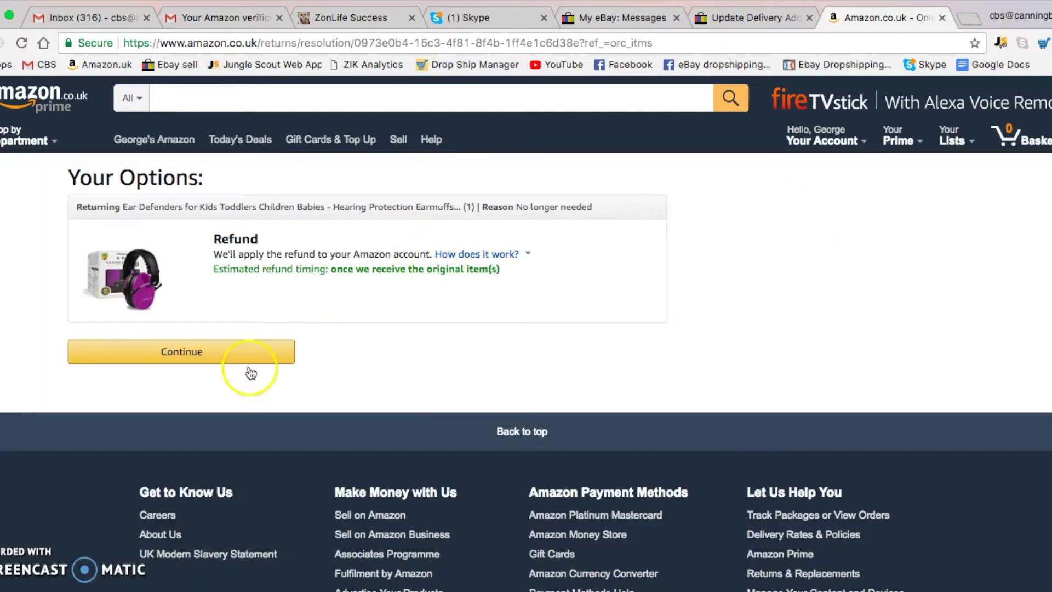
pyautogui.click(210, 360)
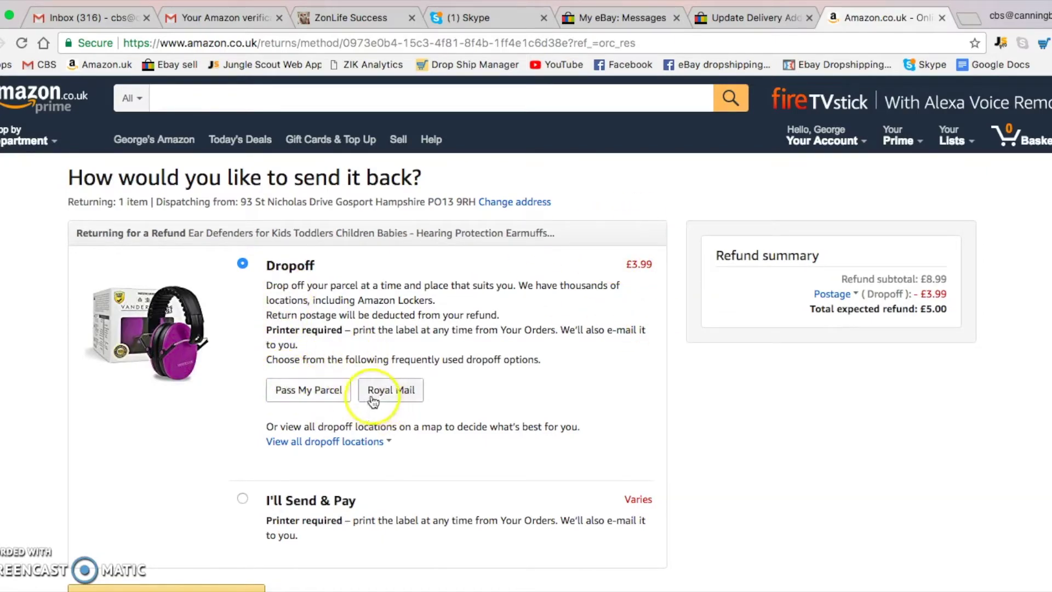
# Choose Royal Mail dropoff and submit the ear defenders return
pyautogui.click(394, 394)
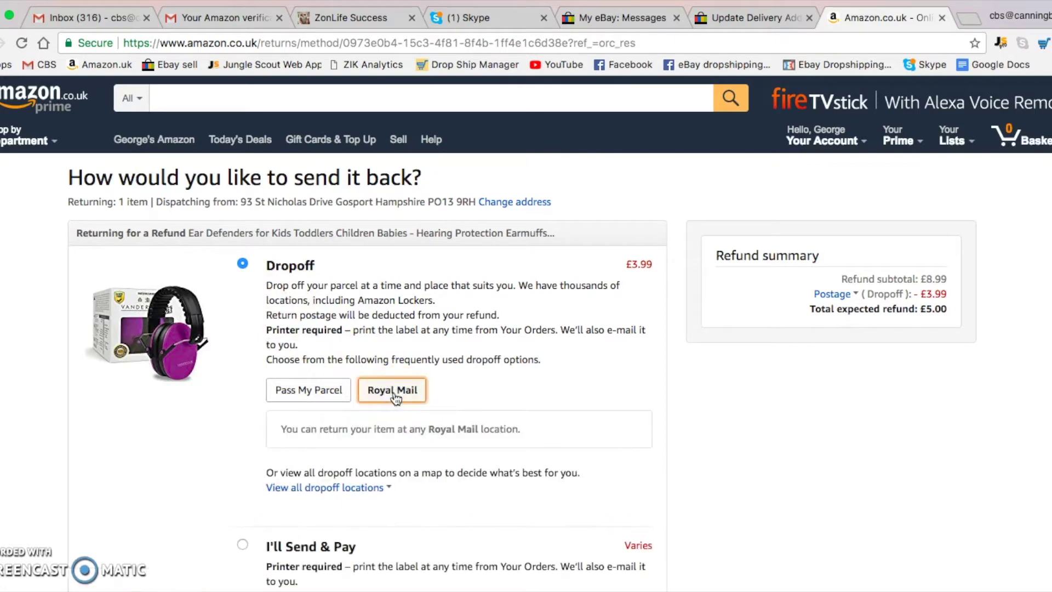
pyautogui.scroll(-5, 394, 397)
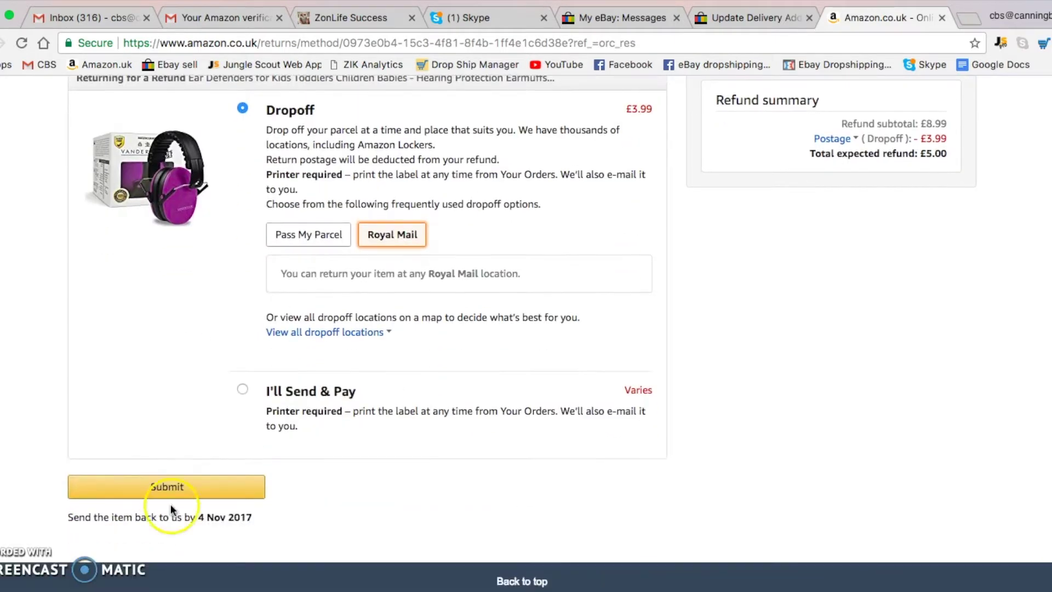
pyautogui.click(164, 488)
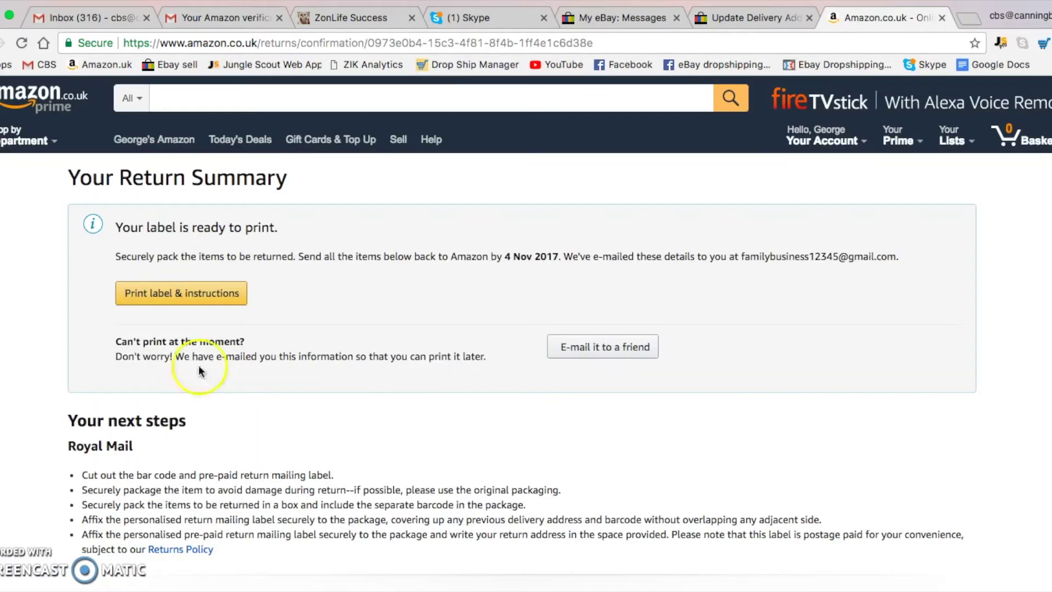
# View the ear defenders' Tracked 48 return label without printing, then close it
pyautogui.click(177, 292)
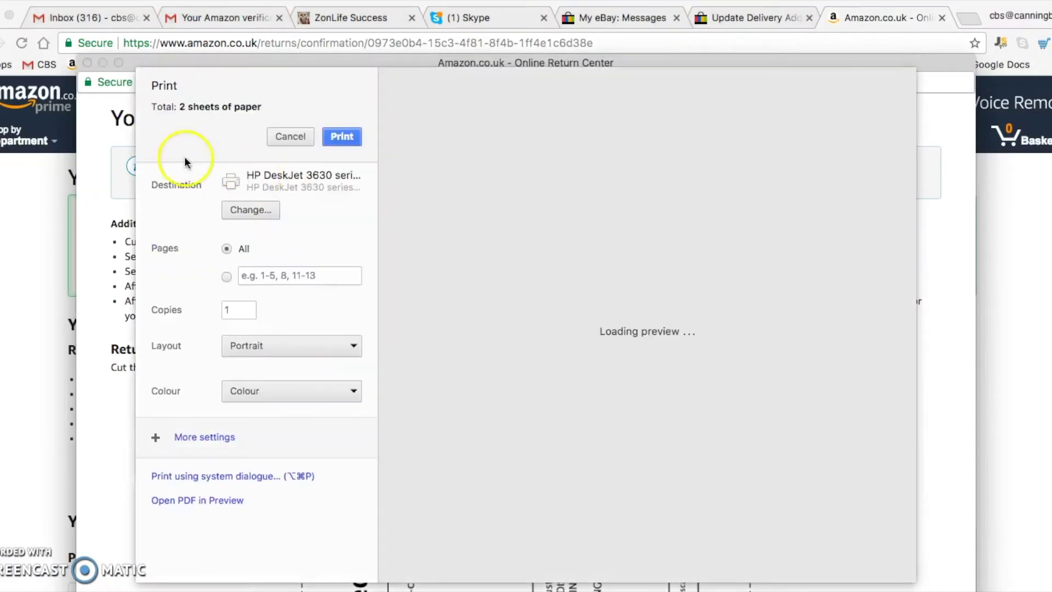
pyautogui.click(292, 137)
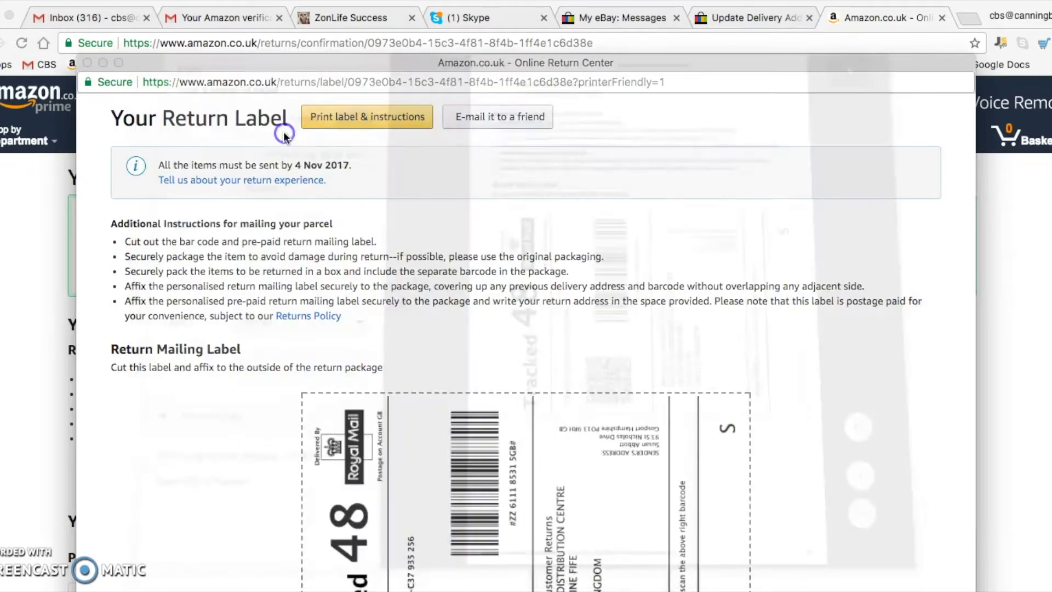
pyautogui.scroll(-4, 375, 280)
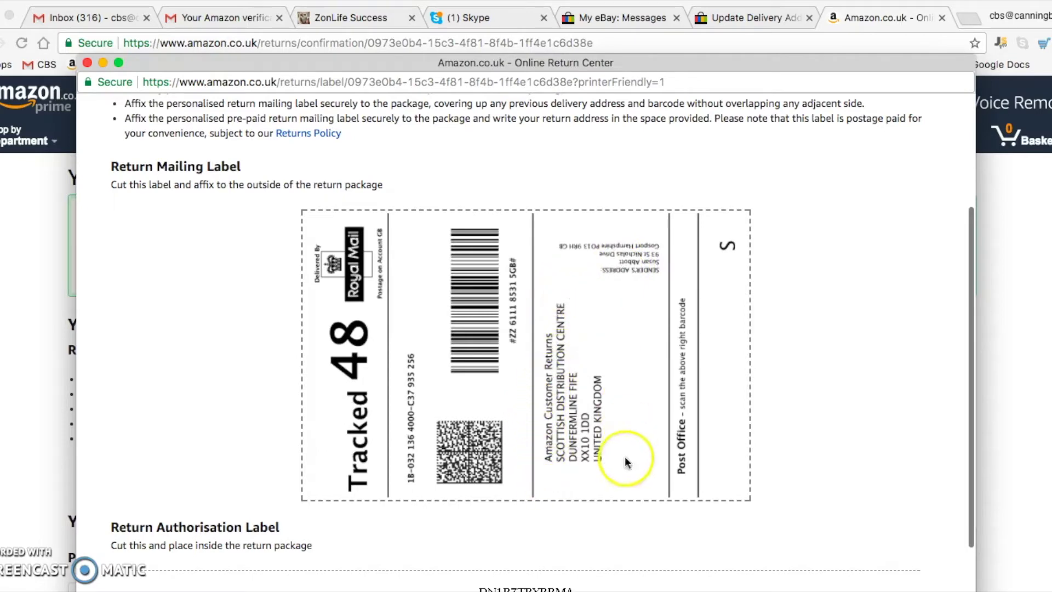
pyautogui.click(87, 61)
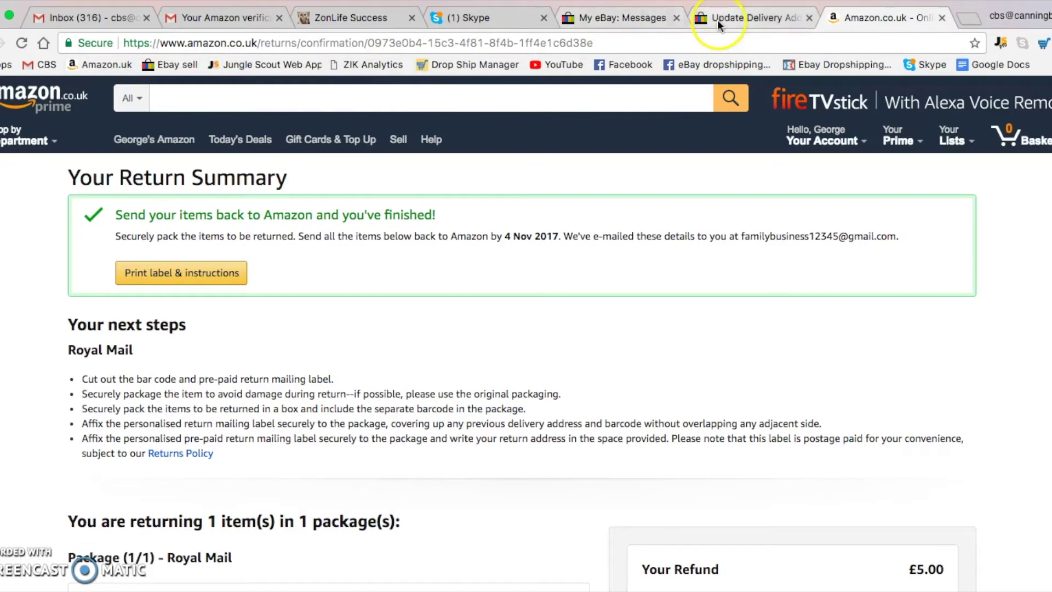
# Search Your Orders for 'GOLD DOT' and open the matching order's details
pyautogui.moveTo(833, 137)
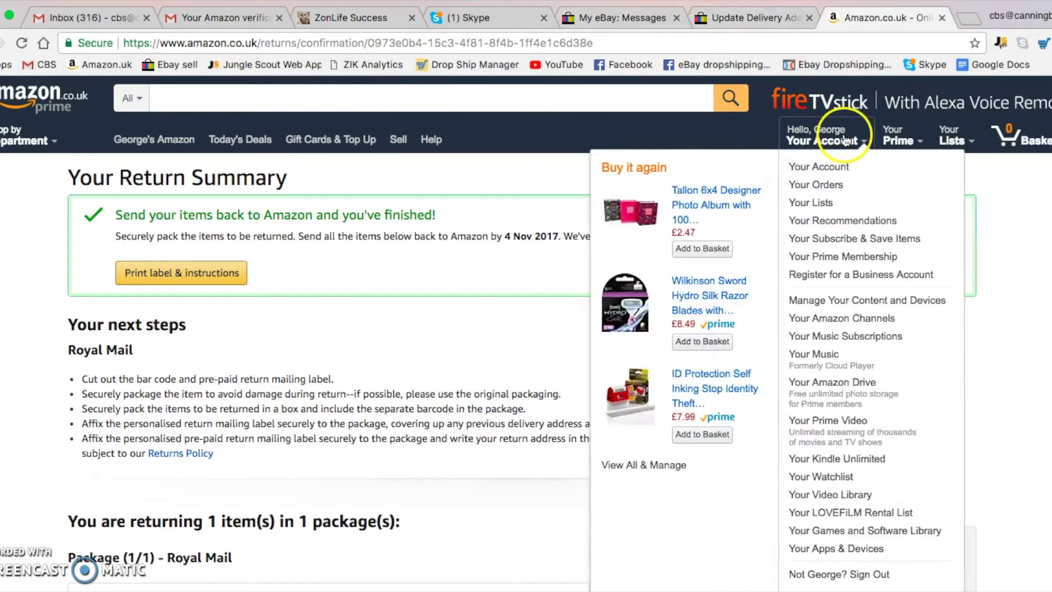
pyautogui.click(832, 189)
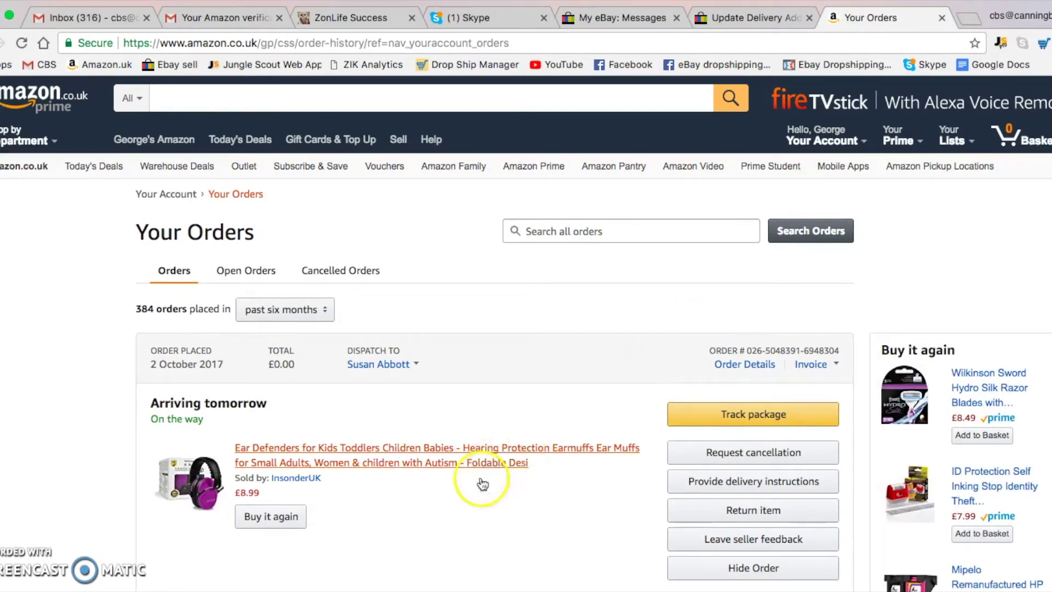
pyautogui.click(538, 229)
pyautogui.write('G')
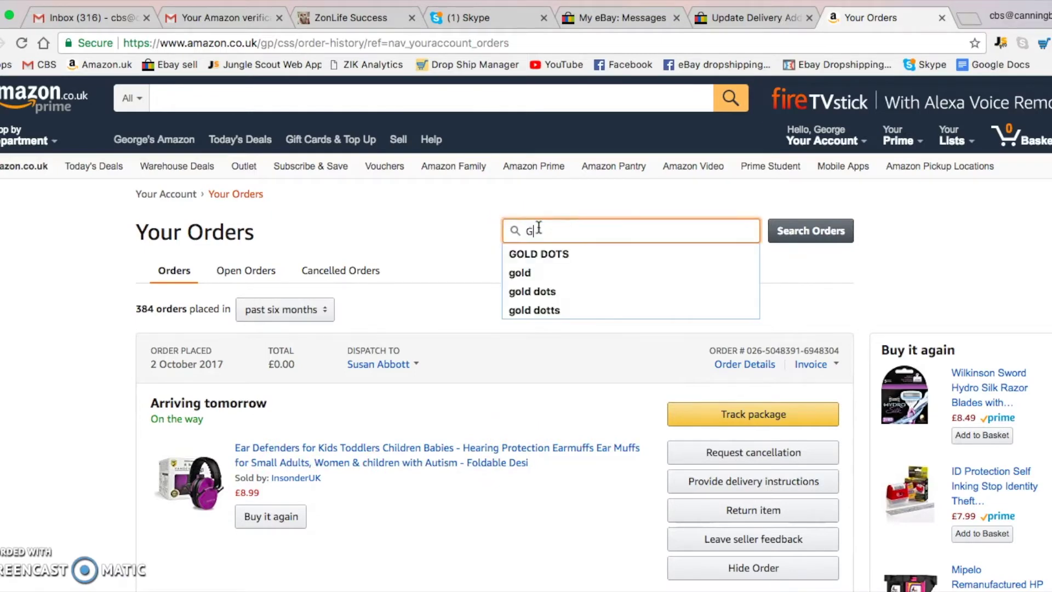
pyautogui.write('OLD ')
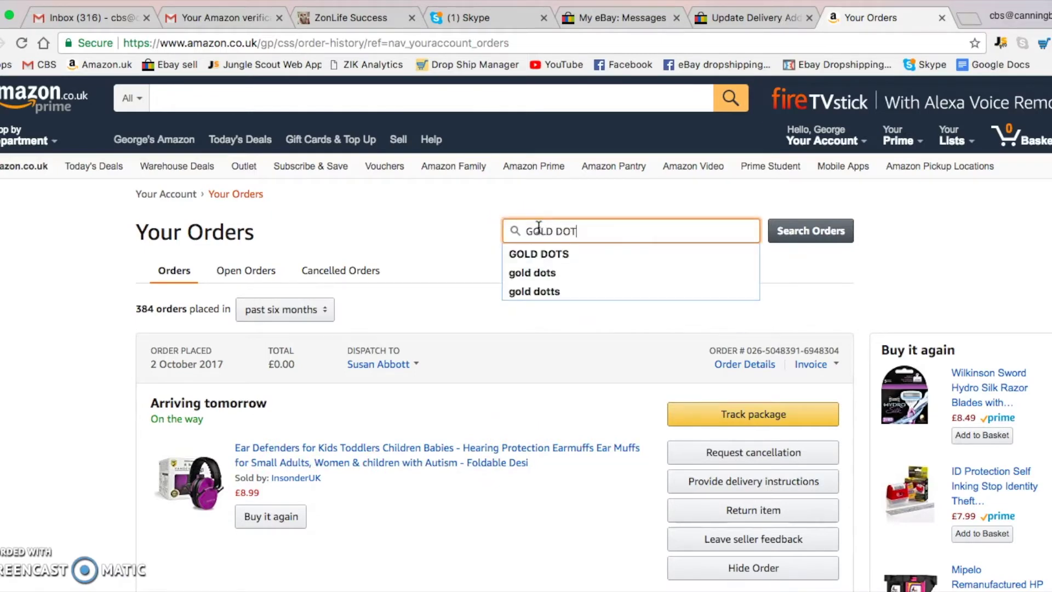
pyautogui.write('DOT')
pyautogui.press('Return')
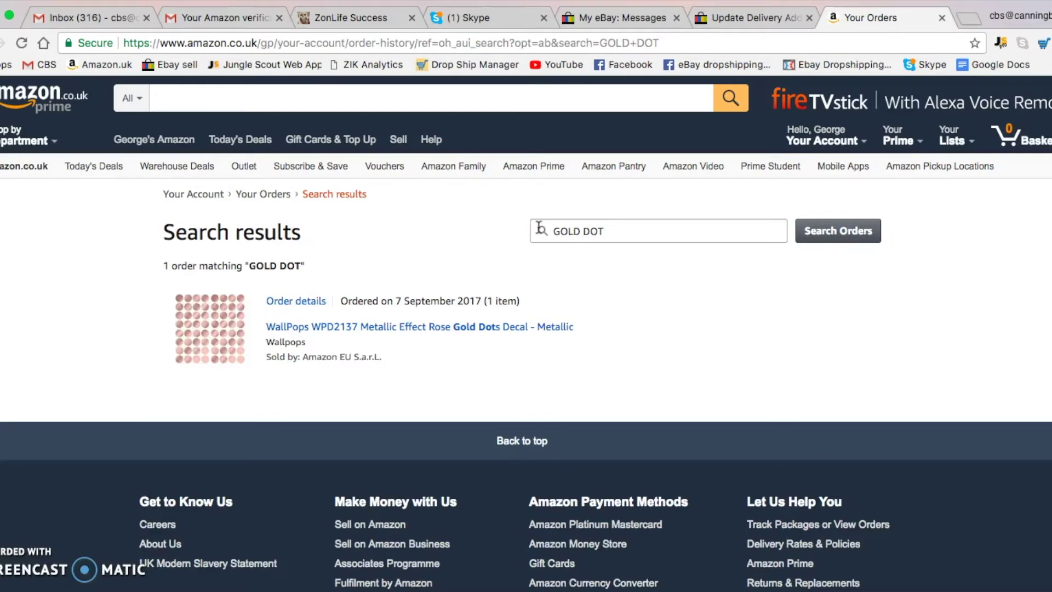
pyautogui.click(301, 301)
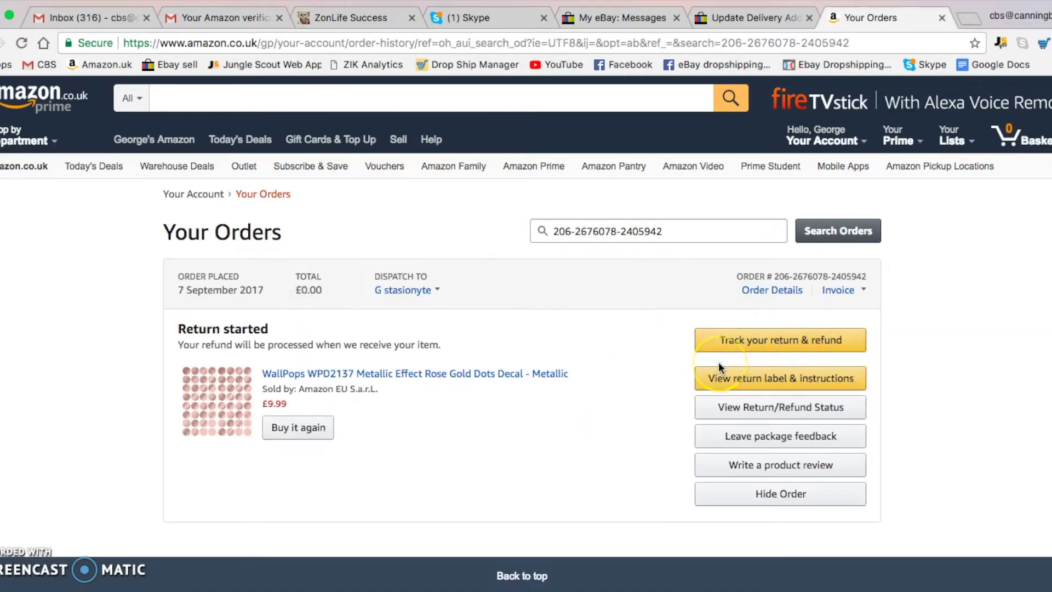
# Check the return tracker's £9.99 gift-card refund and label, then return to eBay's address form
pyautogui.click(743, 340)
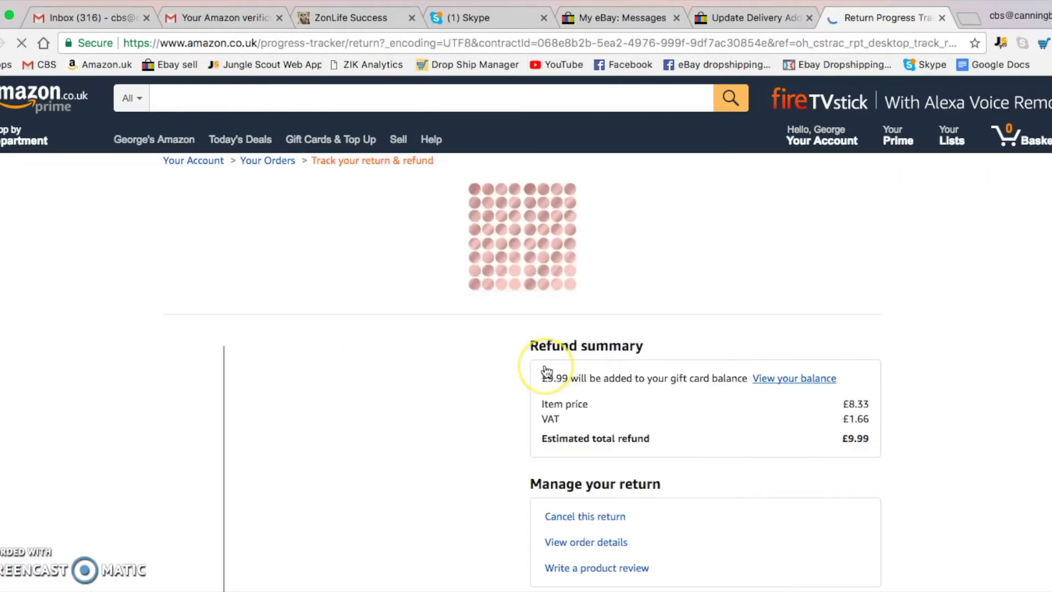
pyautogui.scroll(-5, 545, 370)
pyautogui.scroll(3, 546, 371)
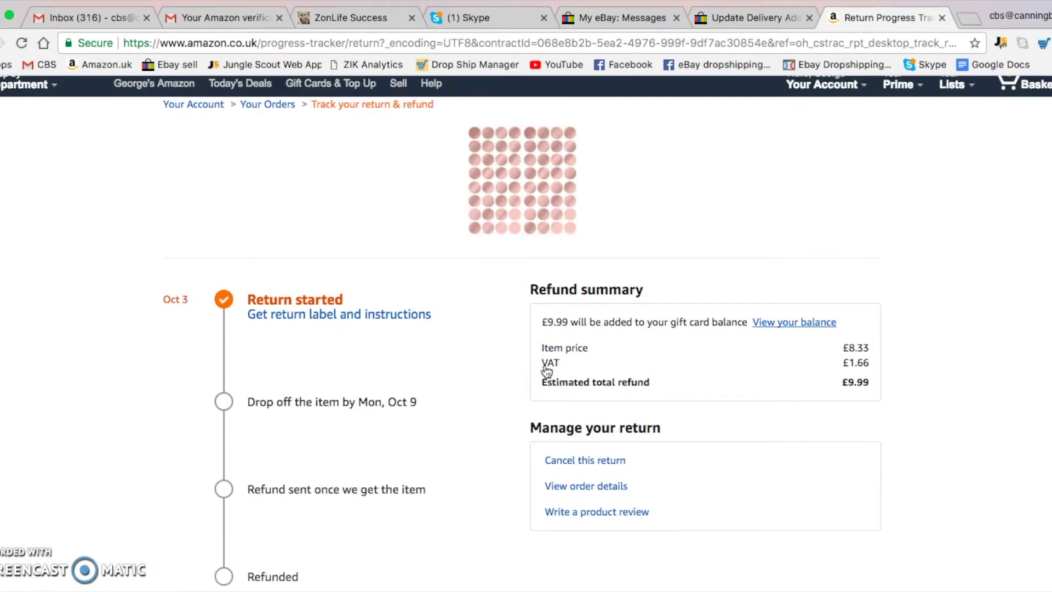
pyautogui.click(424, 309)
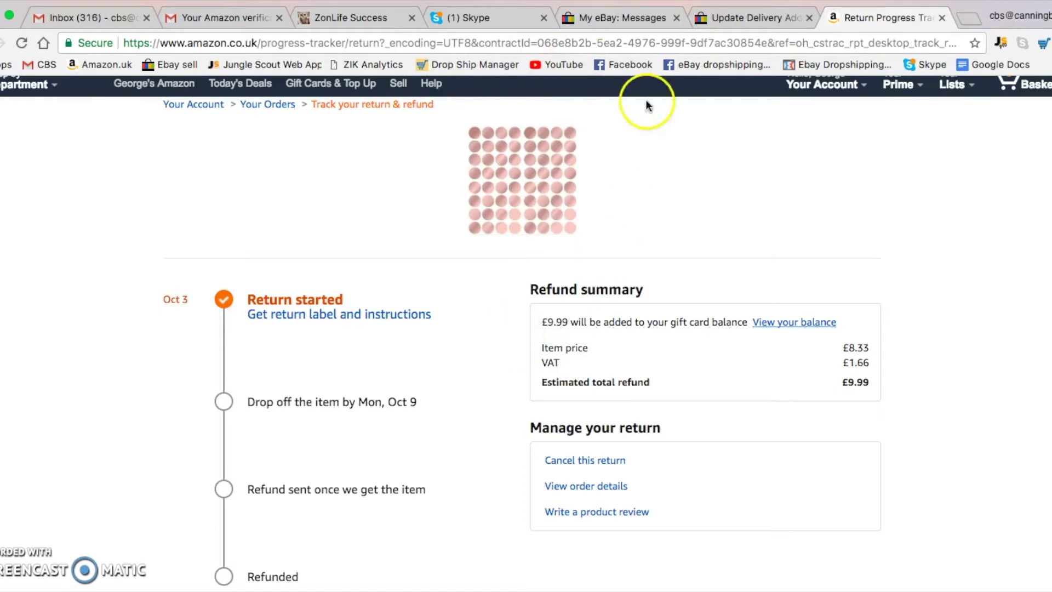
pyautogui.click(718, 18)
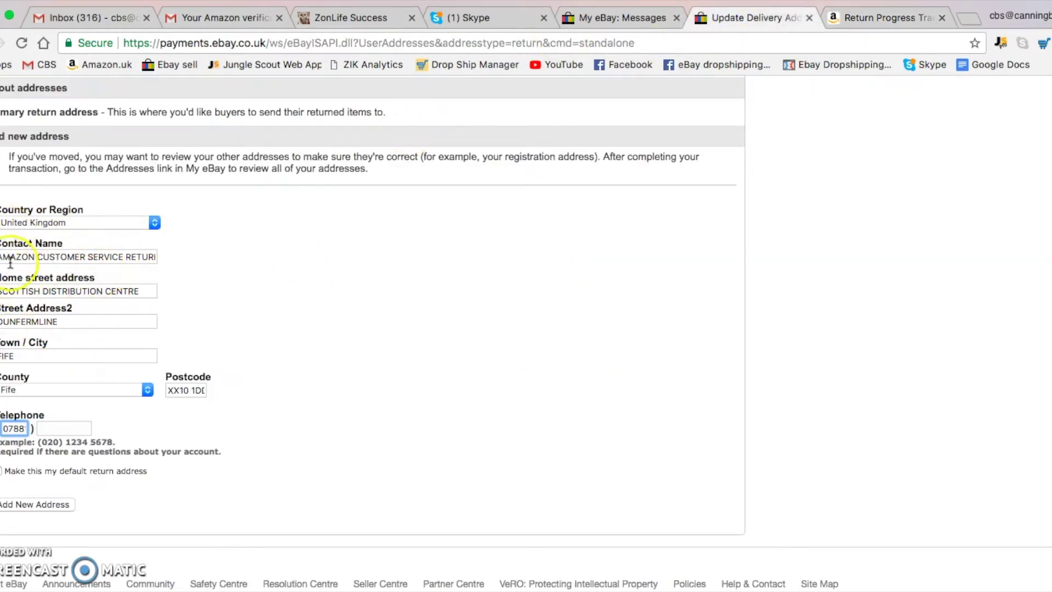
# Open the return request details, due for address confirmation by 05 Oct 2017, then return to the address form
pyautogui.scroll(5, 7, 275)
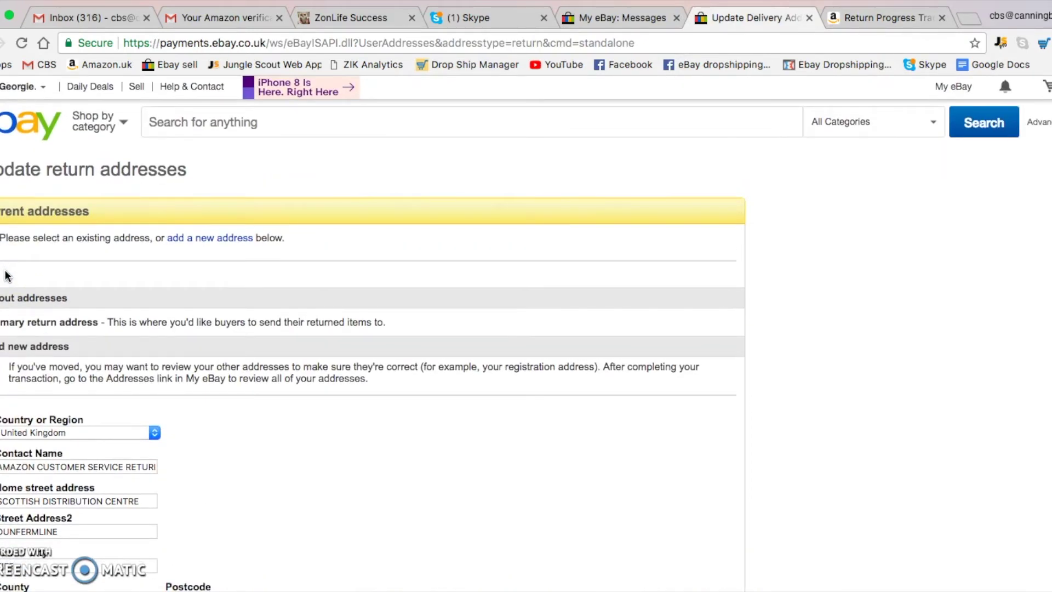
pyautogui.click(8, 529)
pyautogui.scroll(-3, 35, 523)
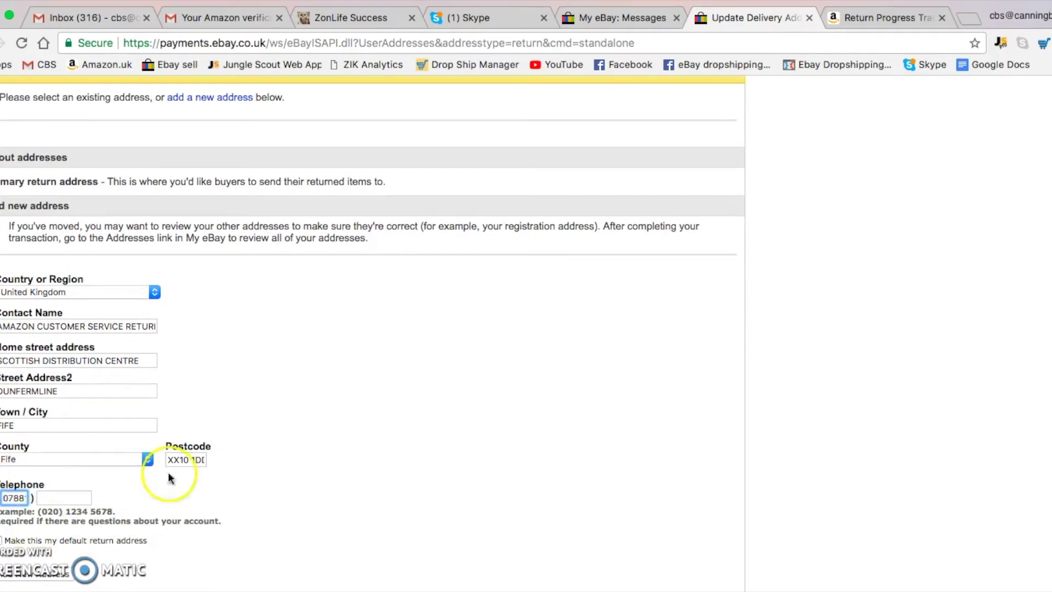
pyautogui.scroll(2, 427, 253)
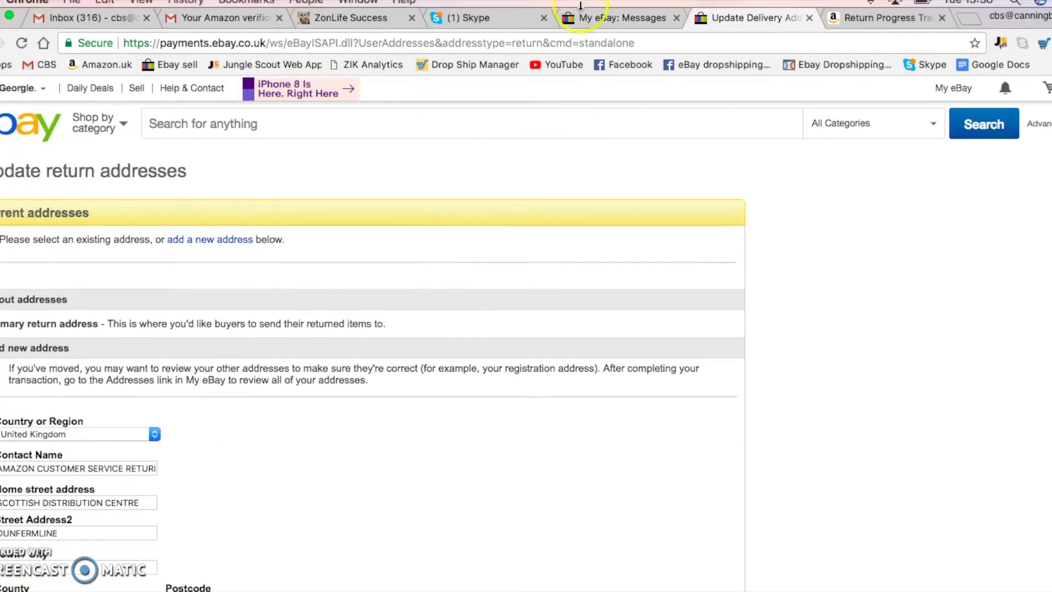
pyautogui.click(580, 12)
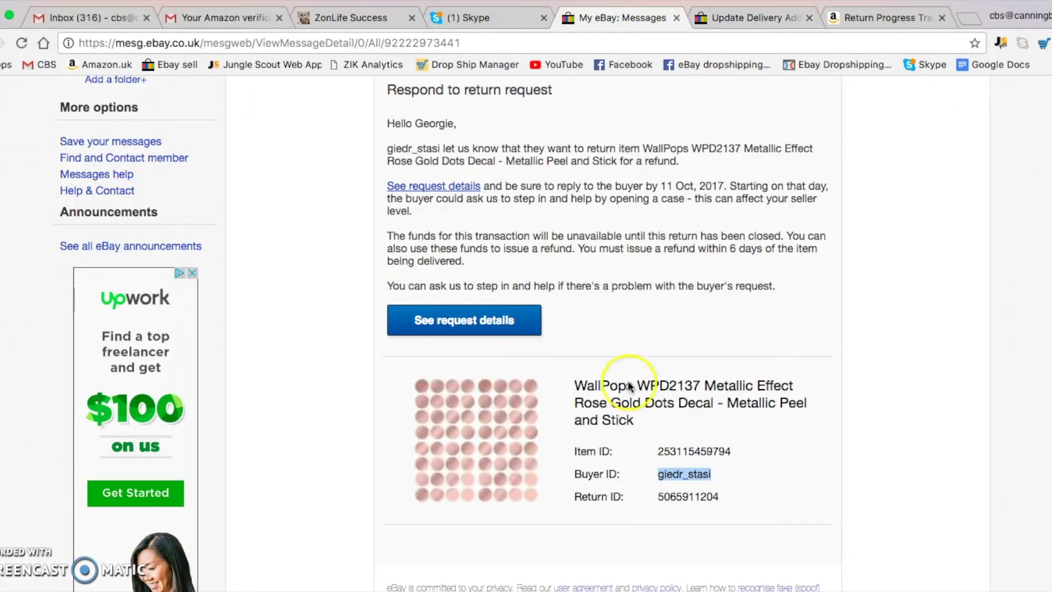
pyautogui.click(475, 325)
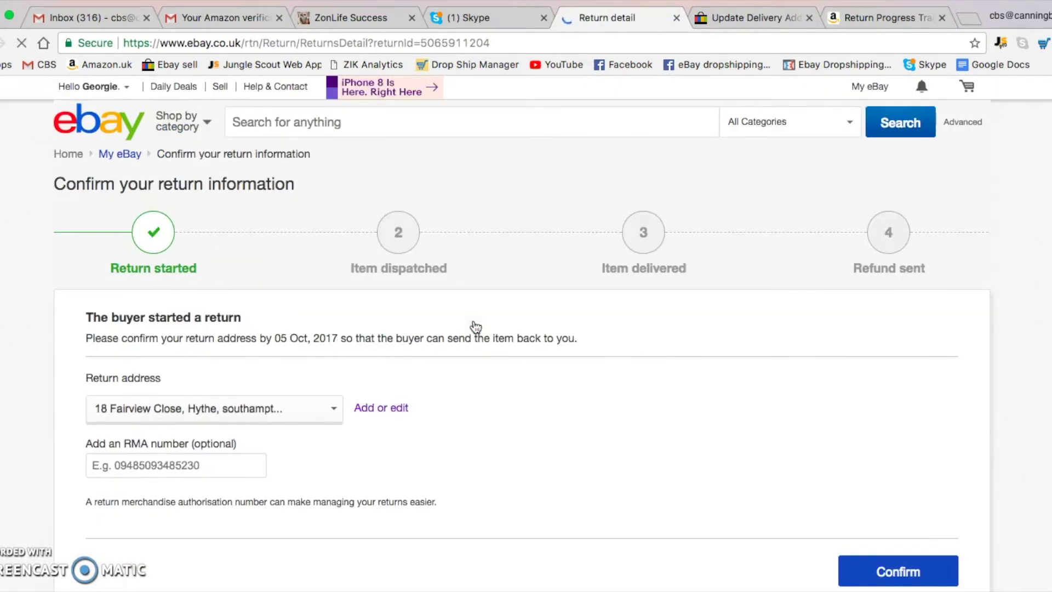
pyautogui.scroll(-6, 304, 448)
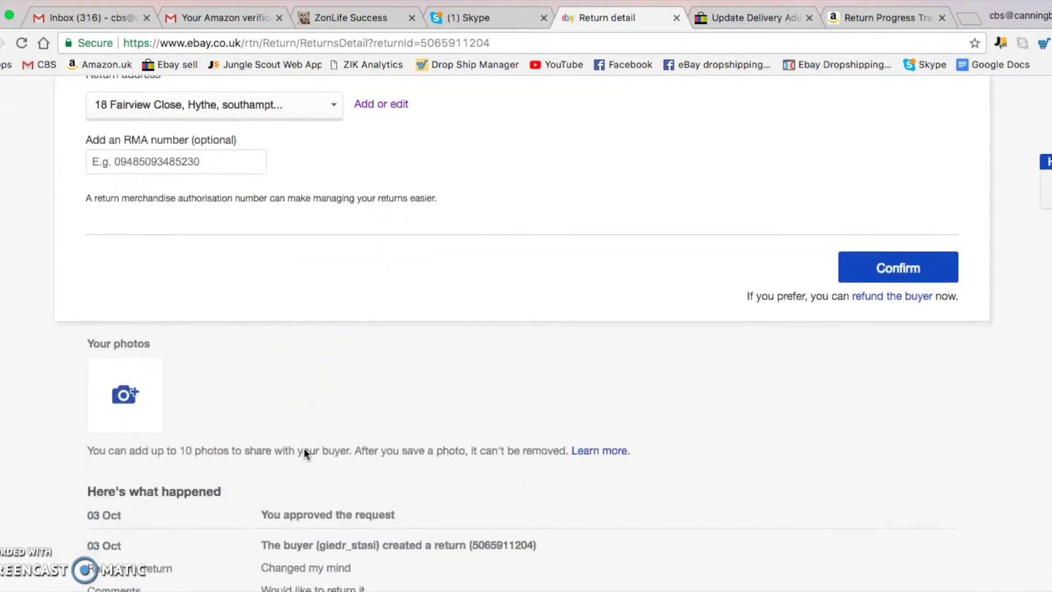
pyautogui.scroll(6, 304, 448)
pyautogui.scroll(-1, 216, 355)
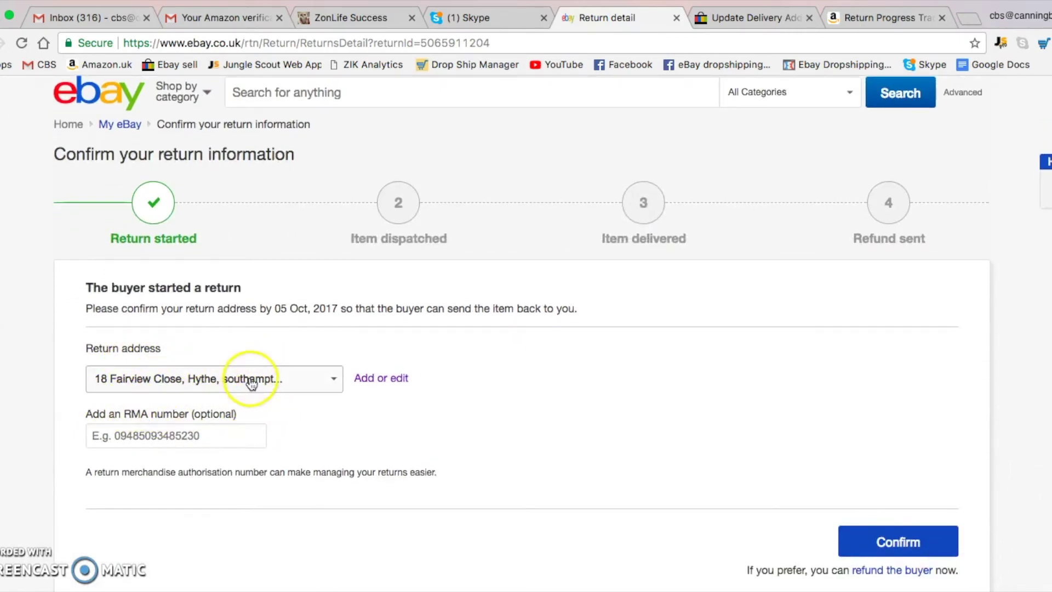
pyautogui.click(724, 19)
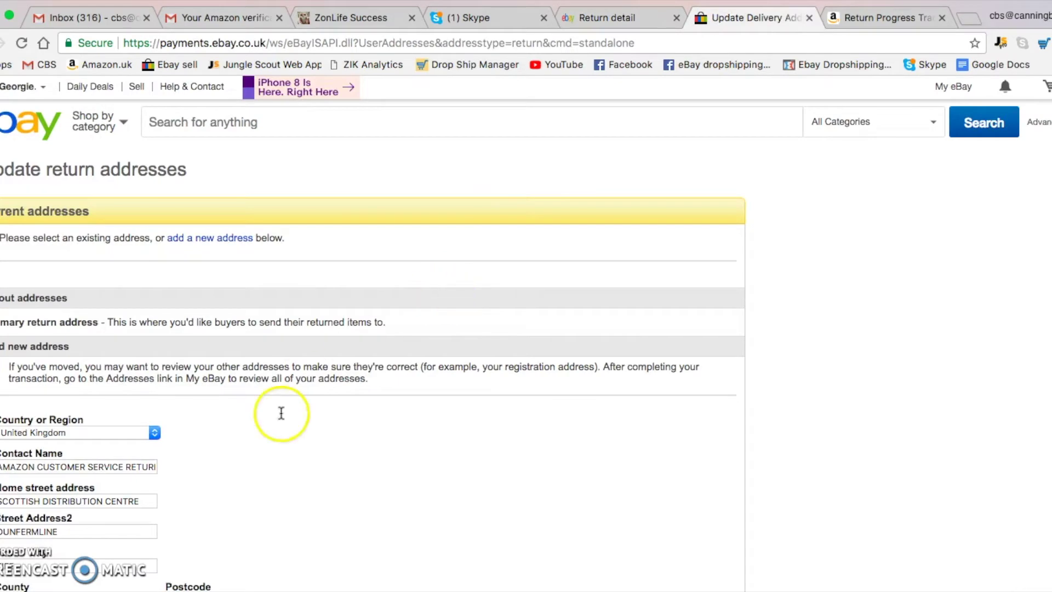
# Complete the telephone number, make Amazon's returns centre the default return address, and save it
pyautogui.scroll(-3, 213, 463)
pyautogui.scroll(-2, 214, 463)
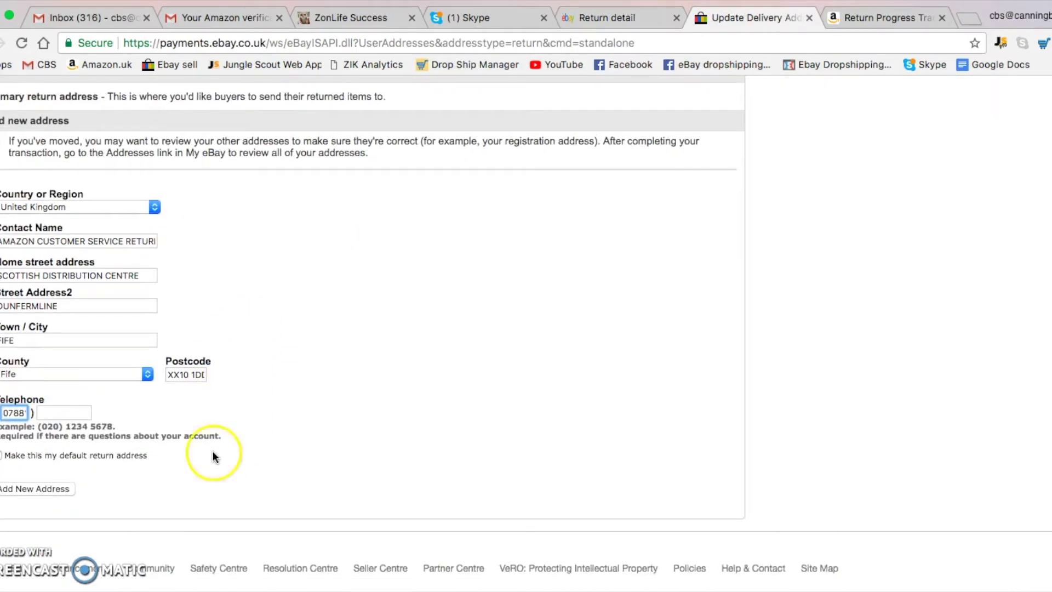
pyautogui.click(17, 412)
pyautogui.write('38132')
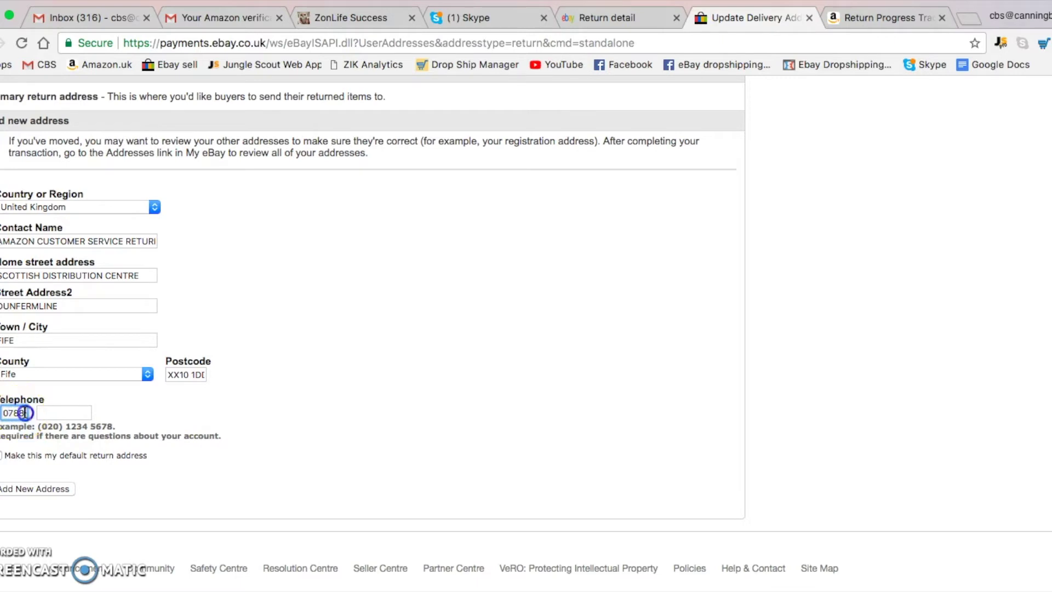
pyautogui.write('7')
pyautogui.click(1, 460)
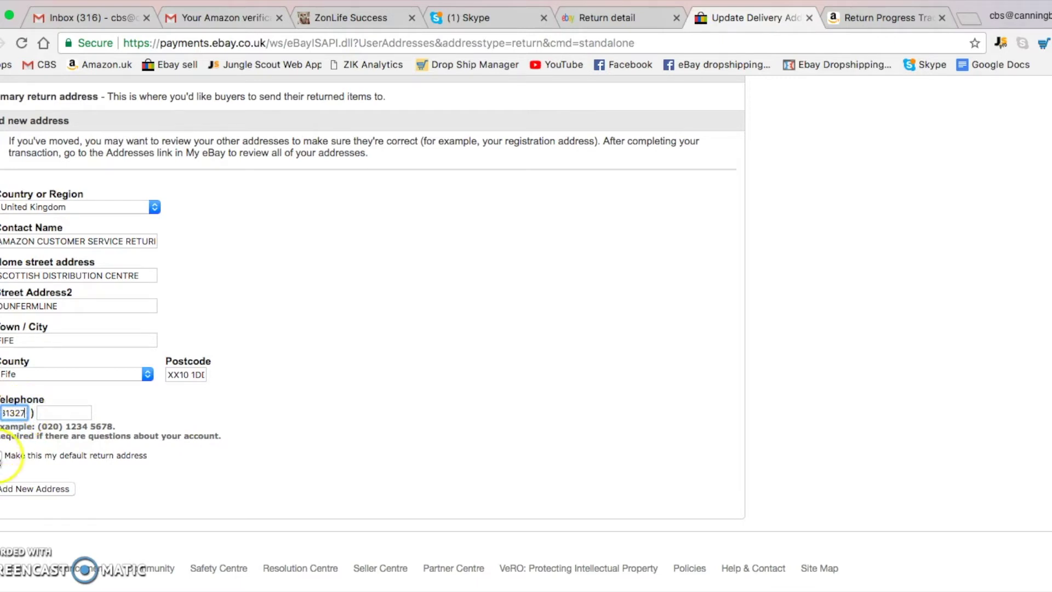
pyautogui.click(17, 488)
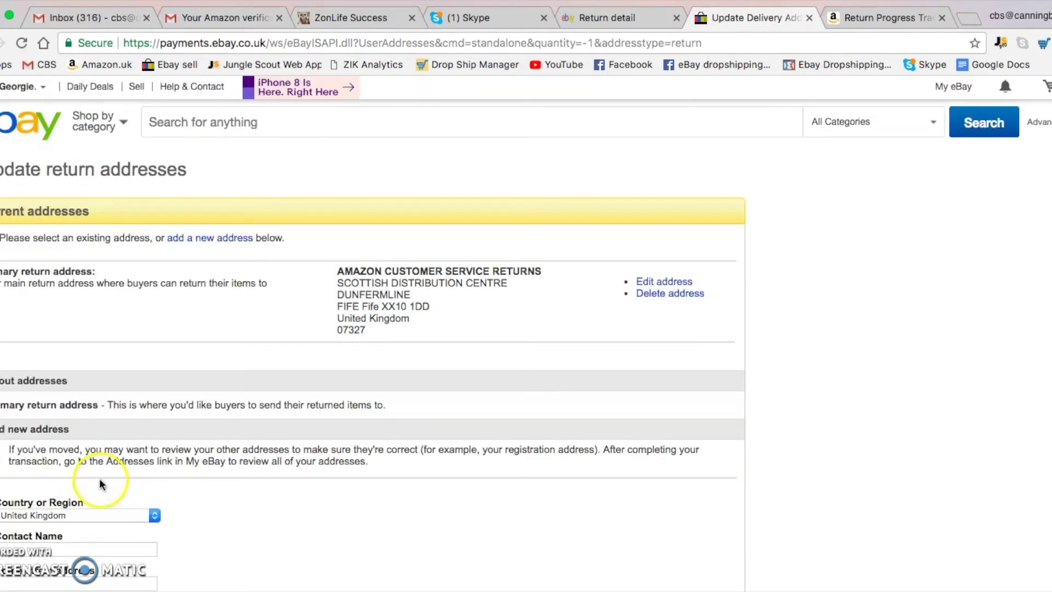
# Review the saved primary return address, then switch to the return detail page
pyautogui.scroll(-5, 243, 407)
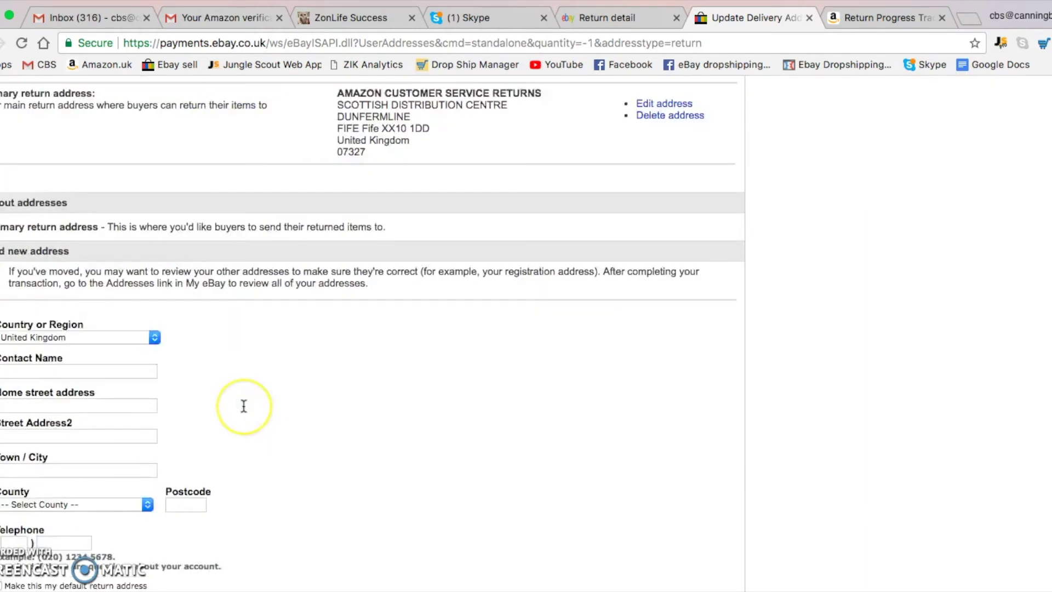
pyautogui.scroll(5, 244, 407)
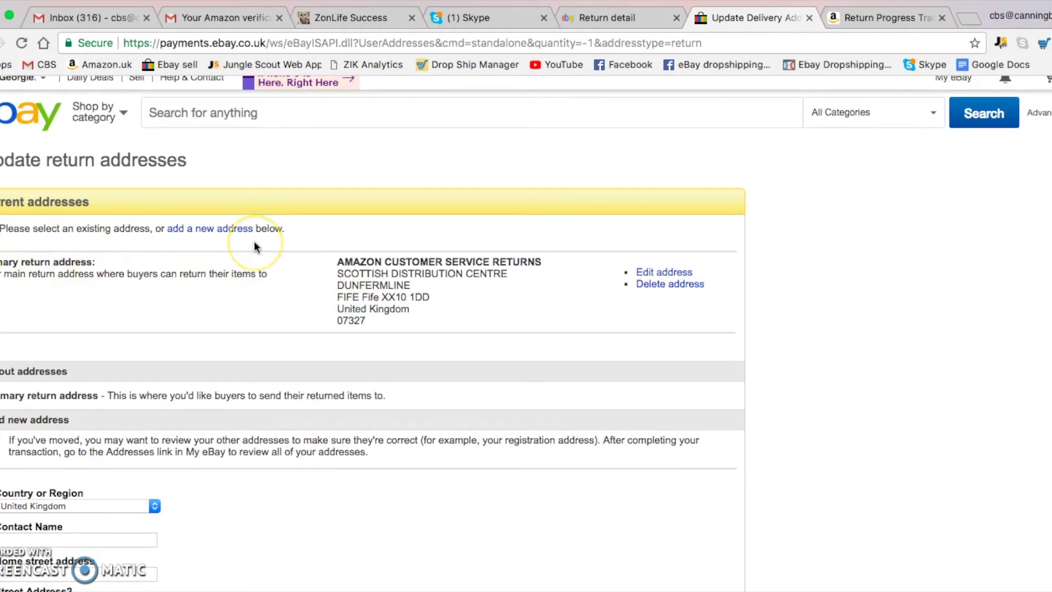
pyautogui.scroll(-6, 254, 241)
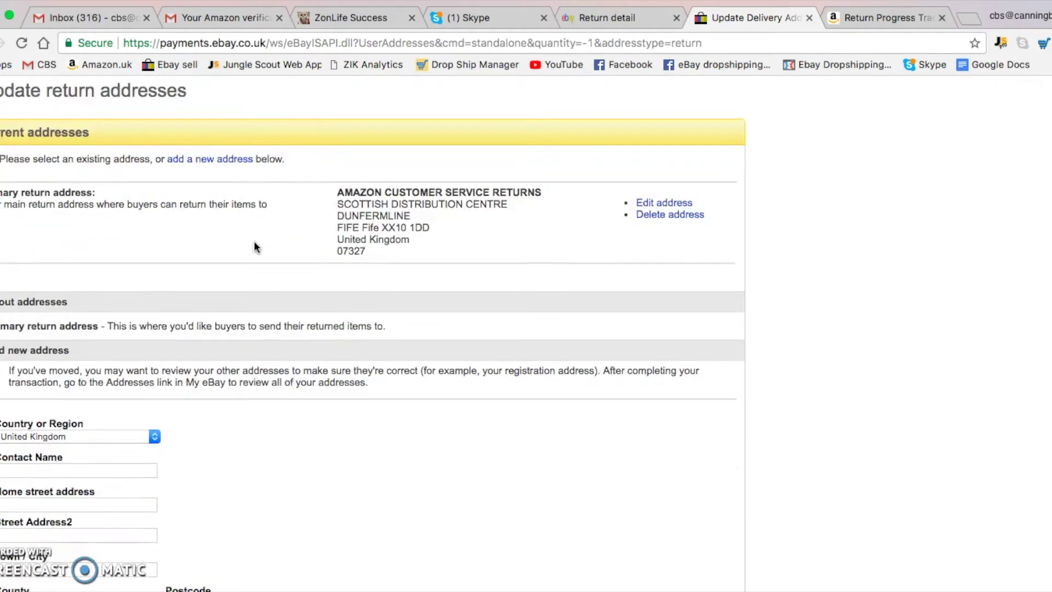
pyautogui.scroll(7, 254, 241)
pyautogui.scroll(-1, 254, 247)
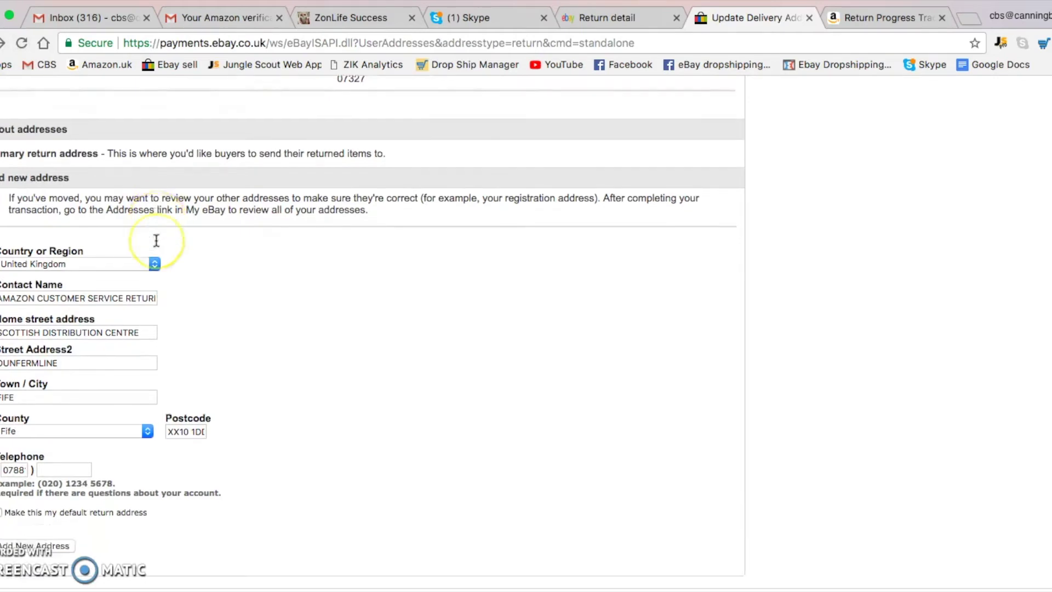
pyautogui.scroll(12, 156, 240)
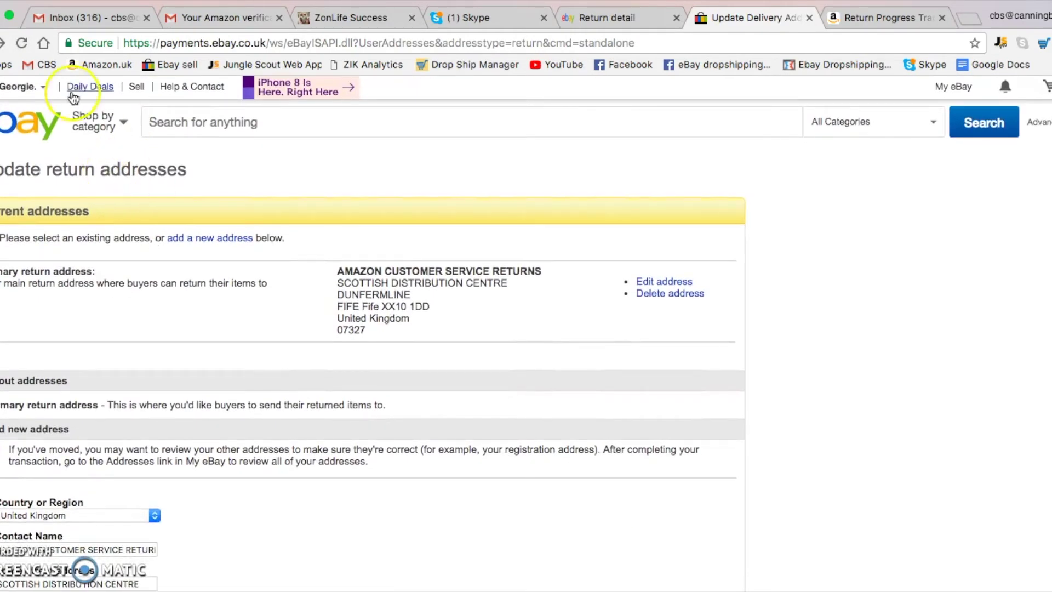
pyautogui.click(624, 18)
# Close the address tab, reload, and pick the Scottish Distribution Centre, Dunfermline return address
pyautogui.click(810, 18)
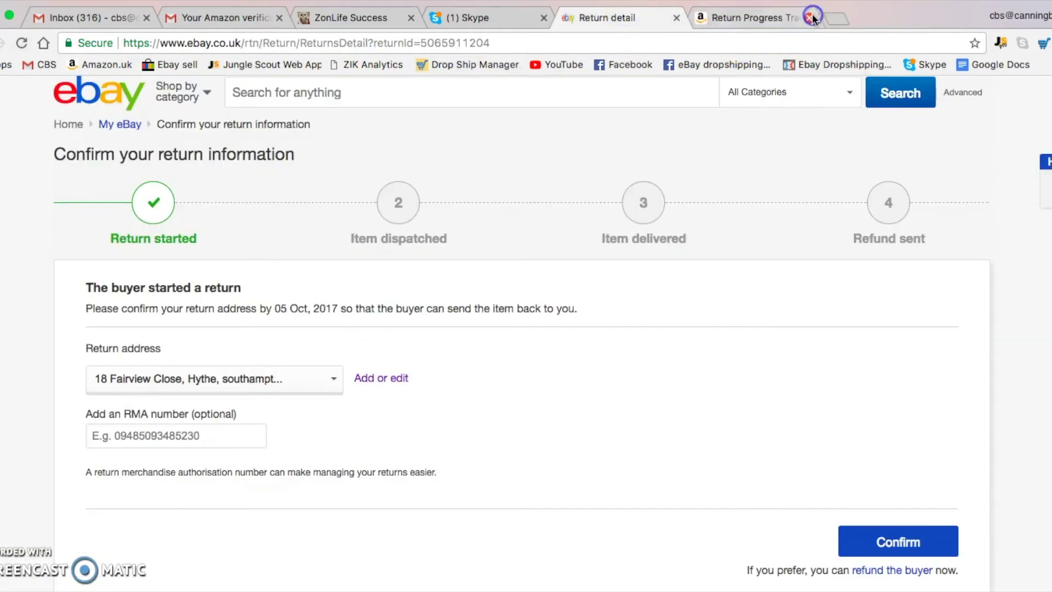
pyautogui.click(20, 43)
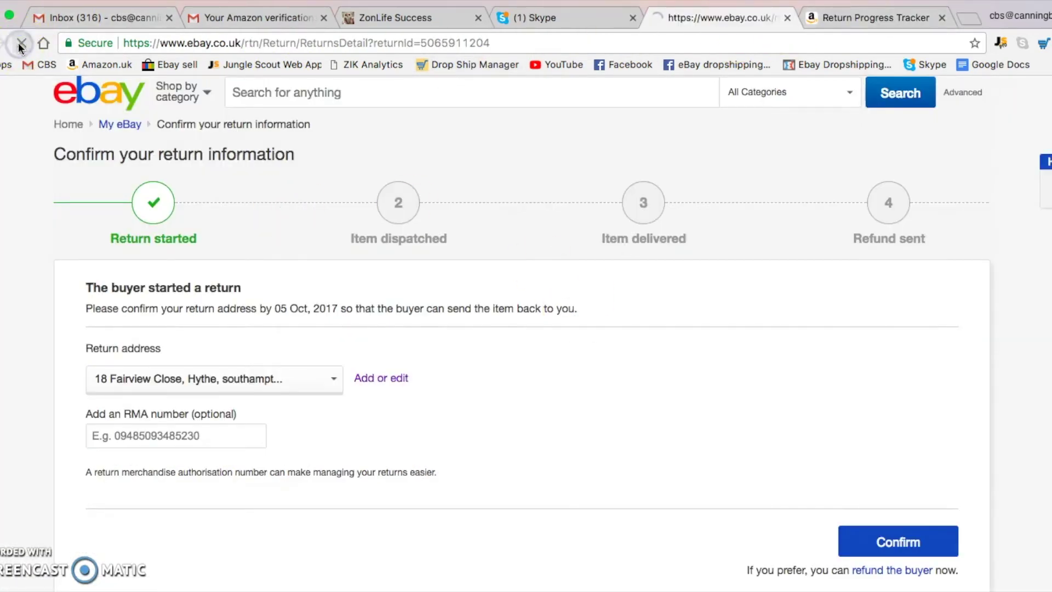
pyautogui.click(298, 378)
pyautogui.click(294, 411)
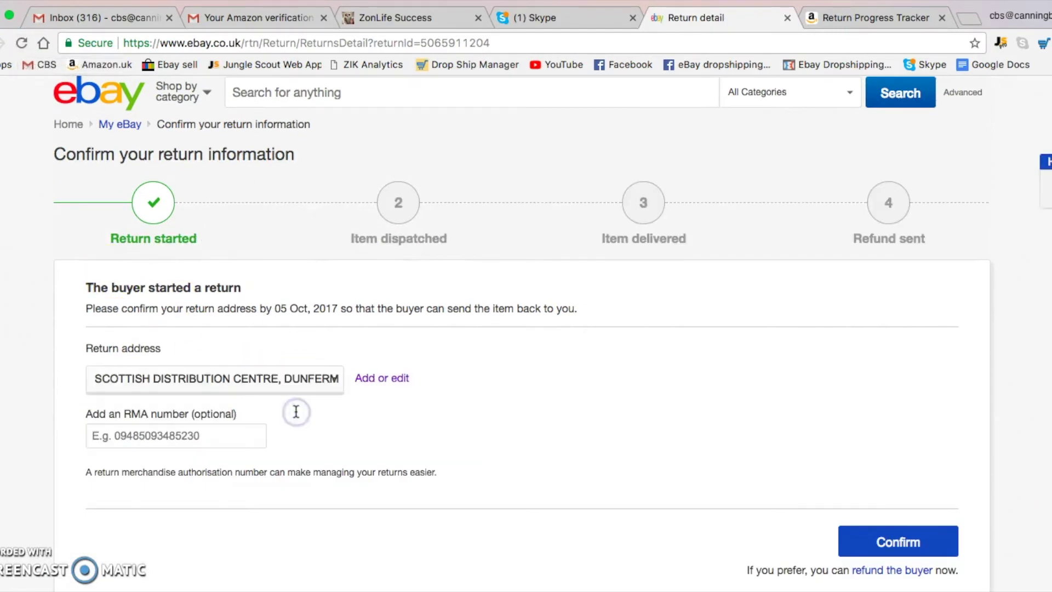
pyautogui.click(167, 442)
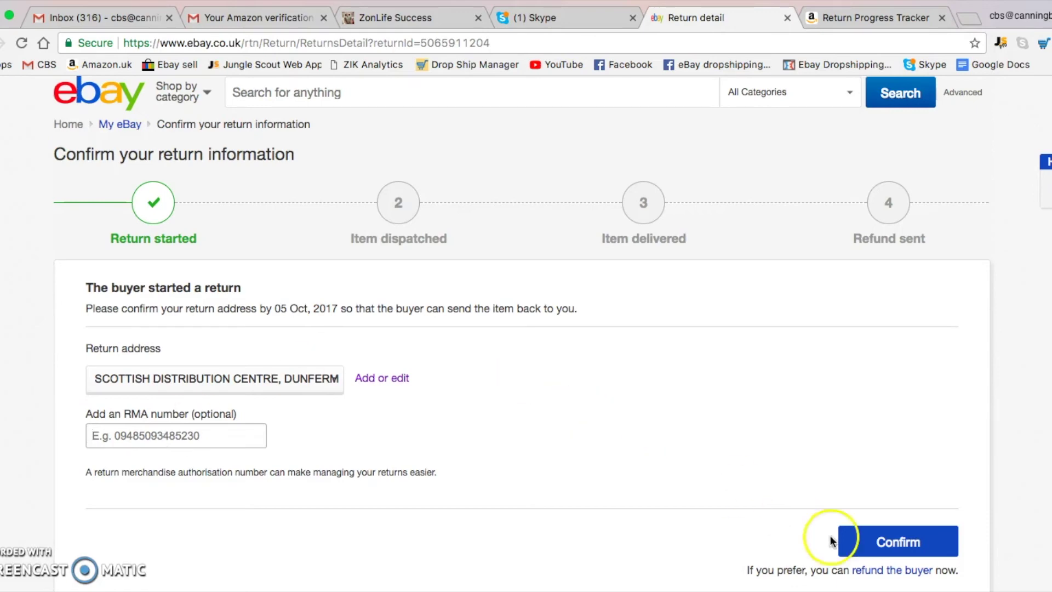
pyautogui.click(893, 542)
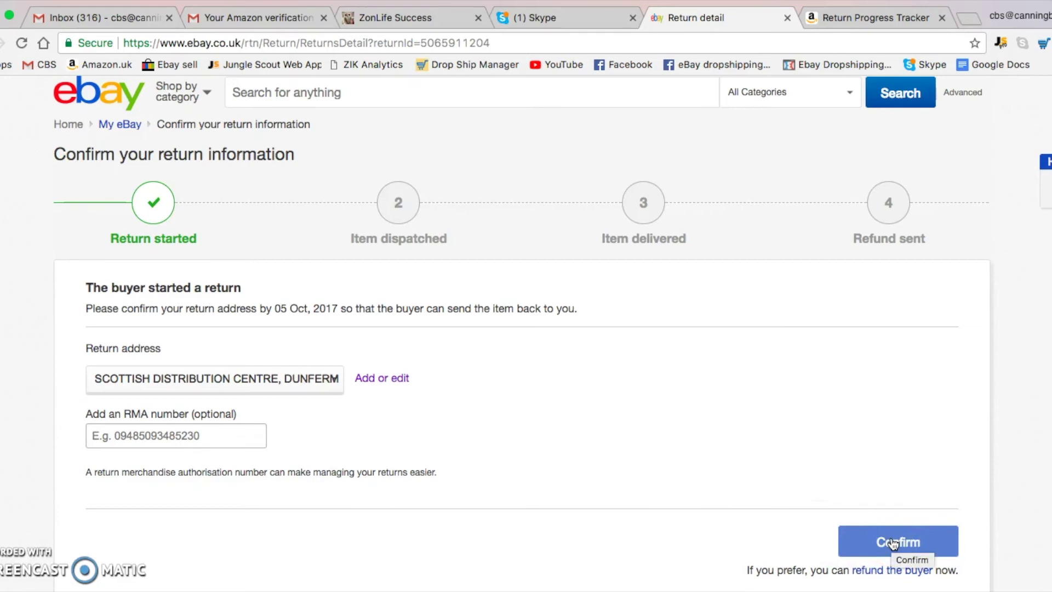
# Confirm the return information to accept the return, then scroll to the Your photos section
pyautogui.click(893, 542)
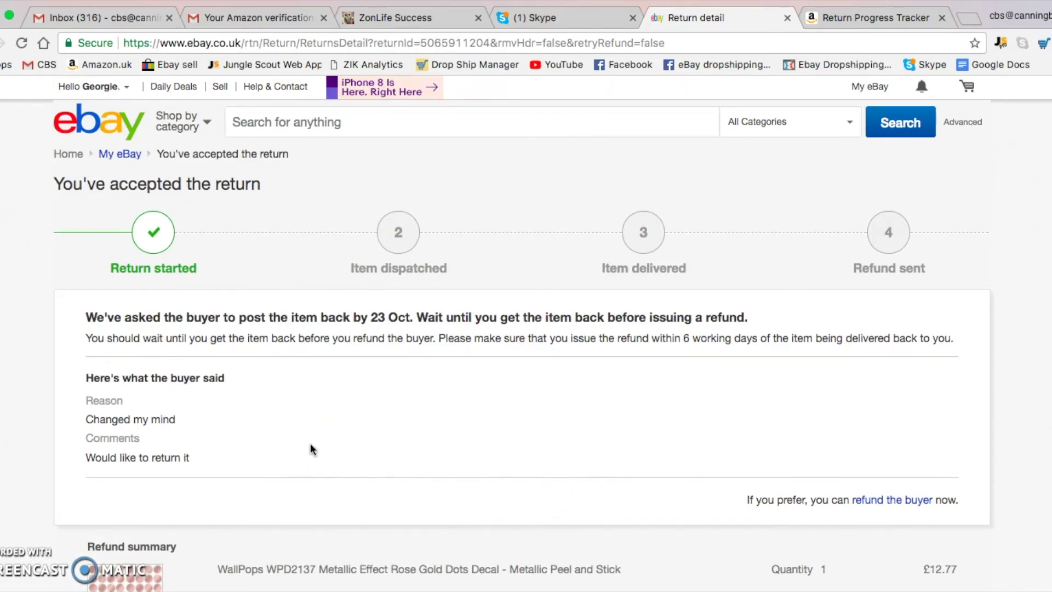
pyautogui.scroll(-6, 310, 448)
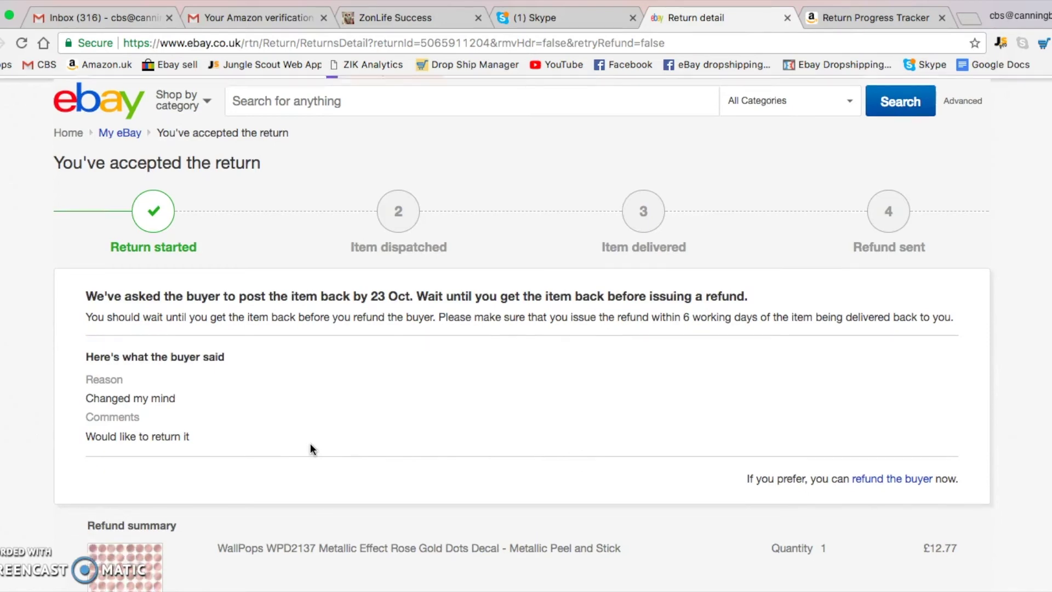
pyautogui.scroll(-2, 310, 449)
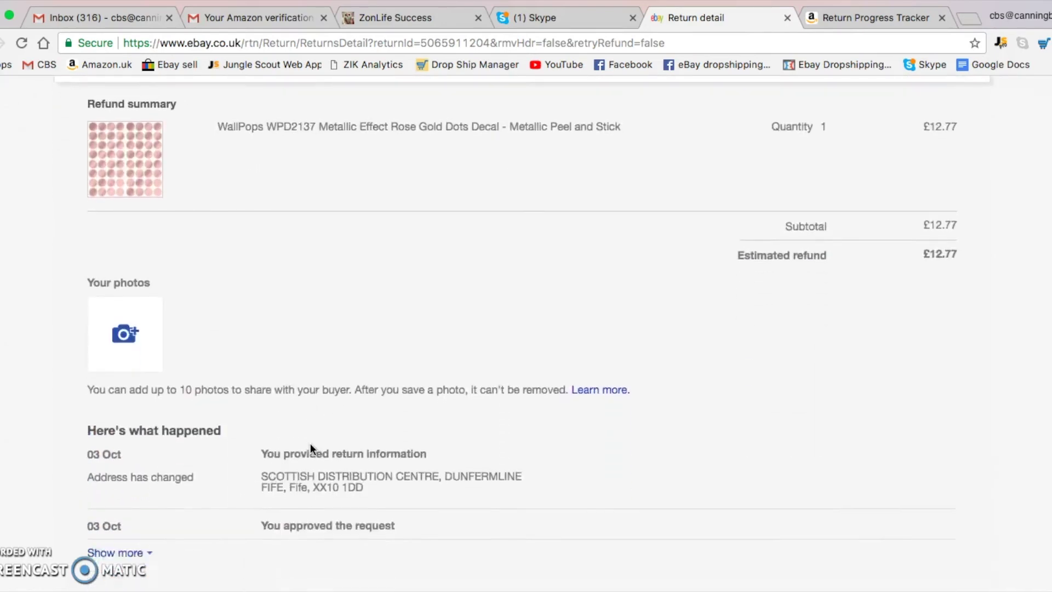
# Attach the Desktop screenshot 'Screen Shot 2017-10-03 at 13.45.11' as a return photo
pyautogui.click(130, 320)
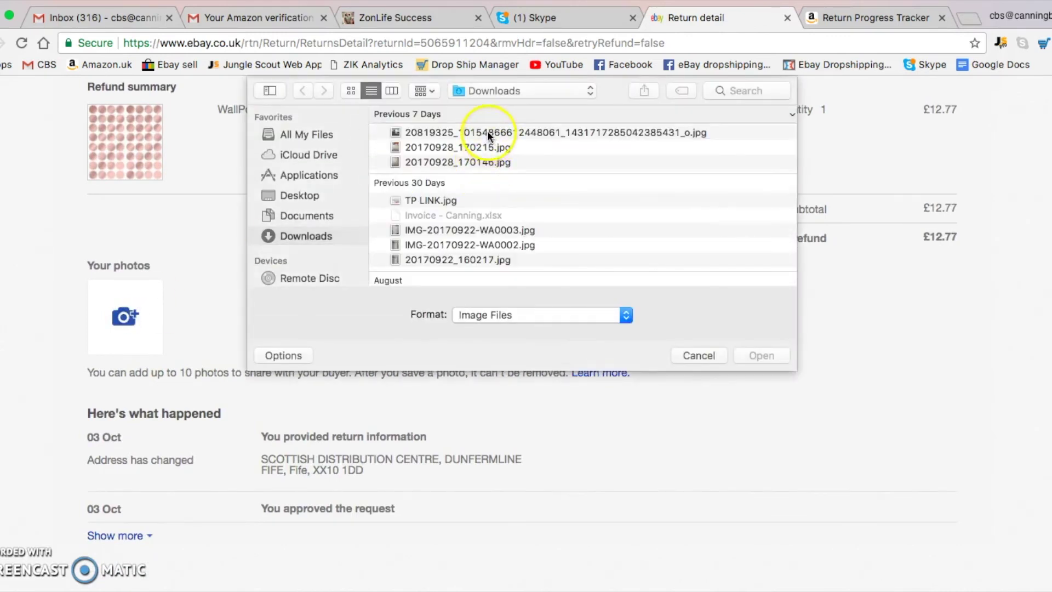
pyautogui.click(298, 196)
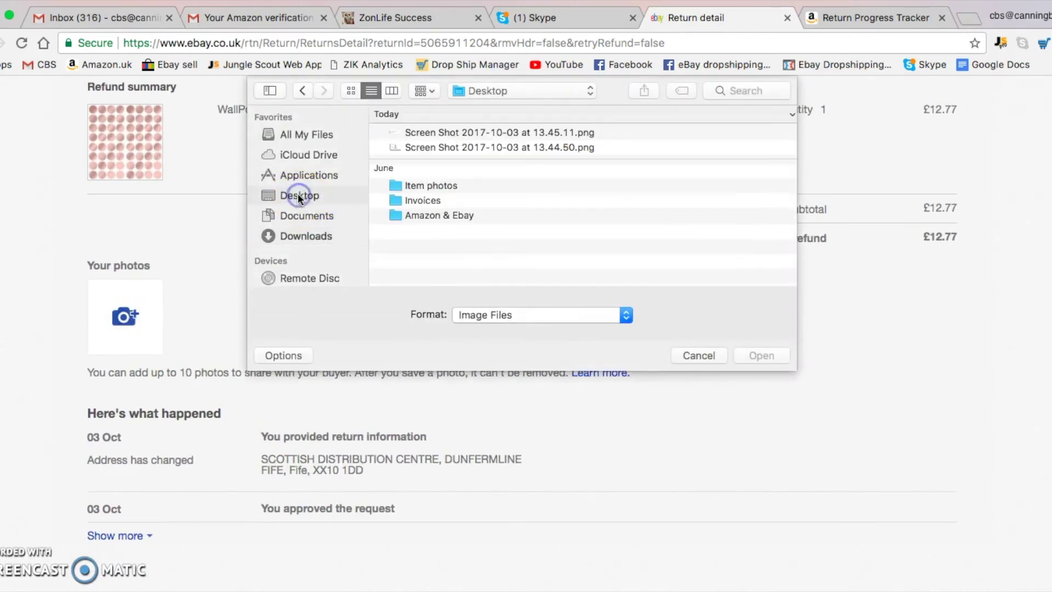
pyautogui.click(499, 133)
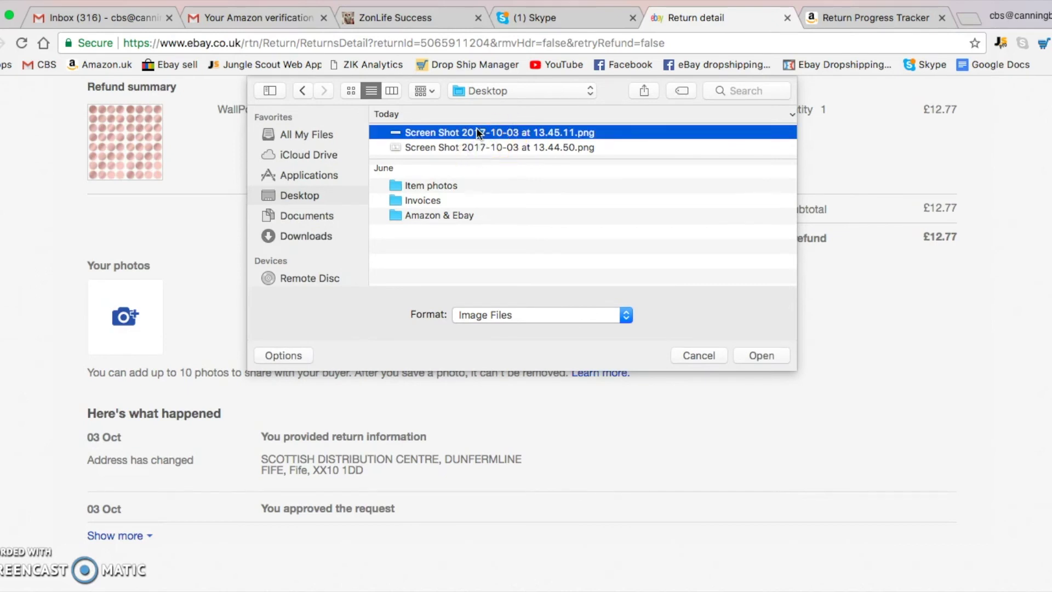
pyautogui.doubleClick(476, 132)
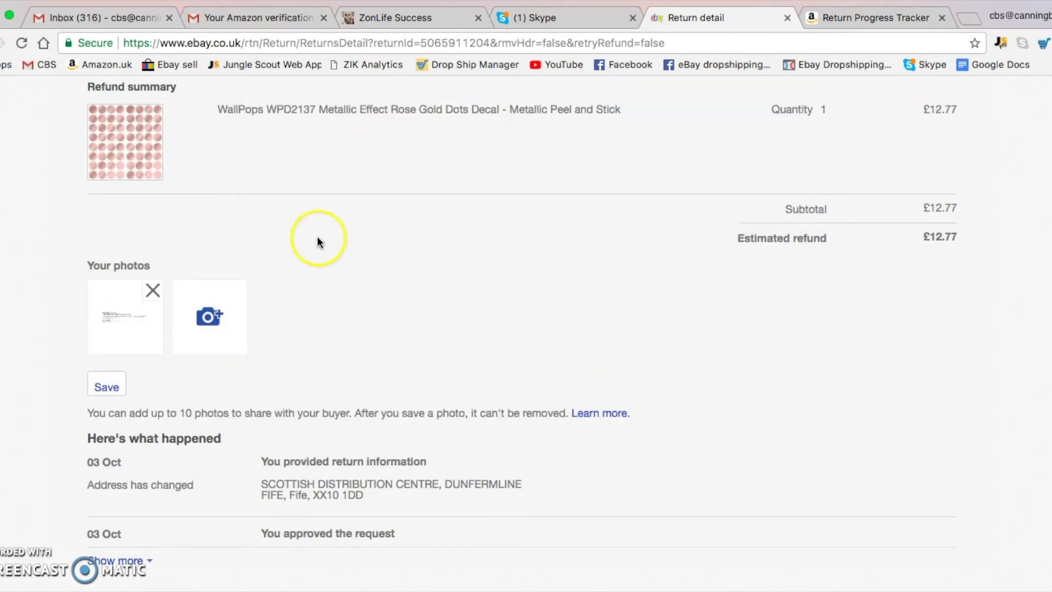
# Add the 13.44.50 screenshot as a second photo and save both photos to the return
pyautogui.click(211, 318)
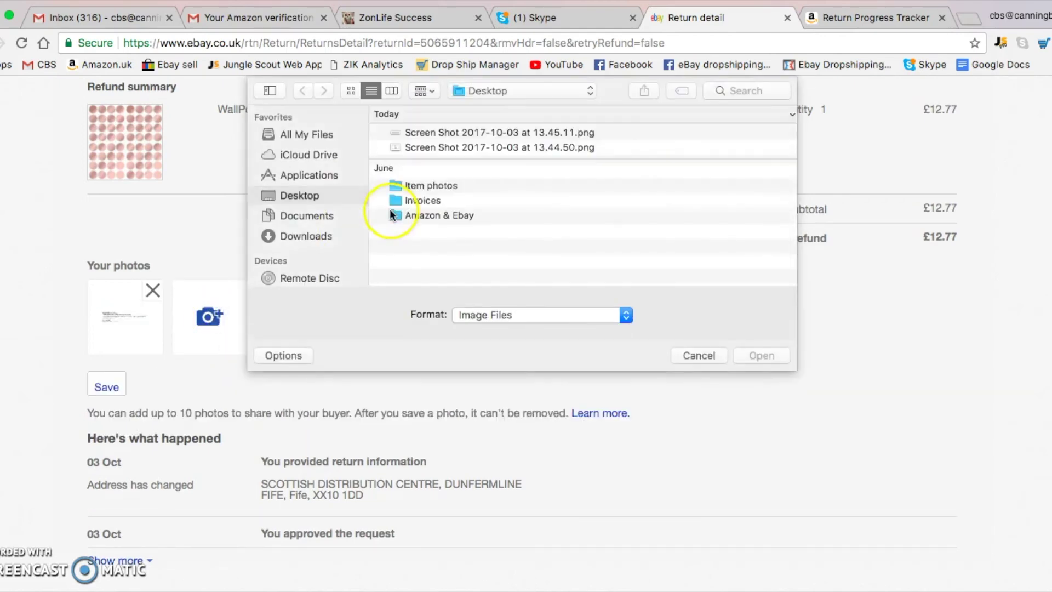
pyautogui.doubleClick(453, 147)
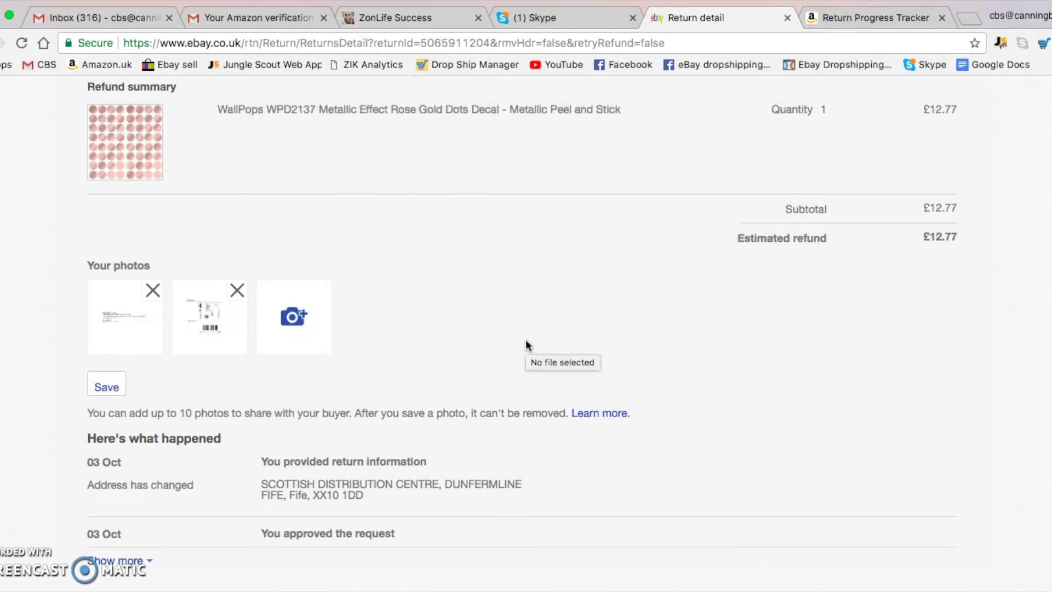
pyautogui.scroll(-3, 526, 343)
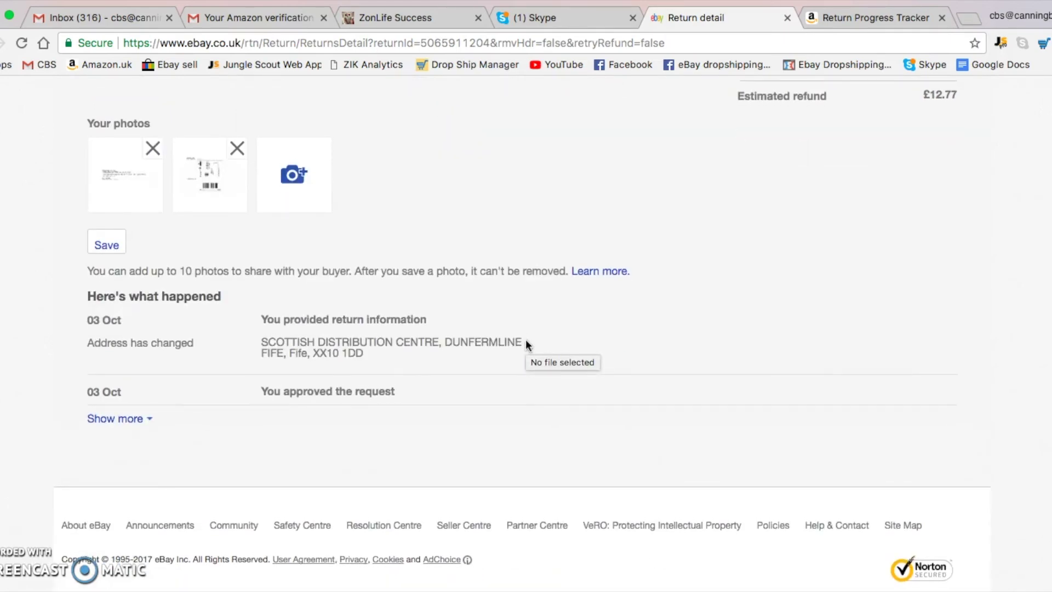
pyautogui.scroll(7, 526, 343)
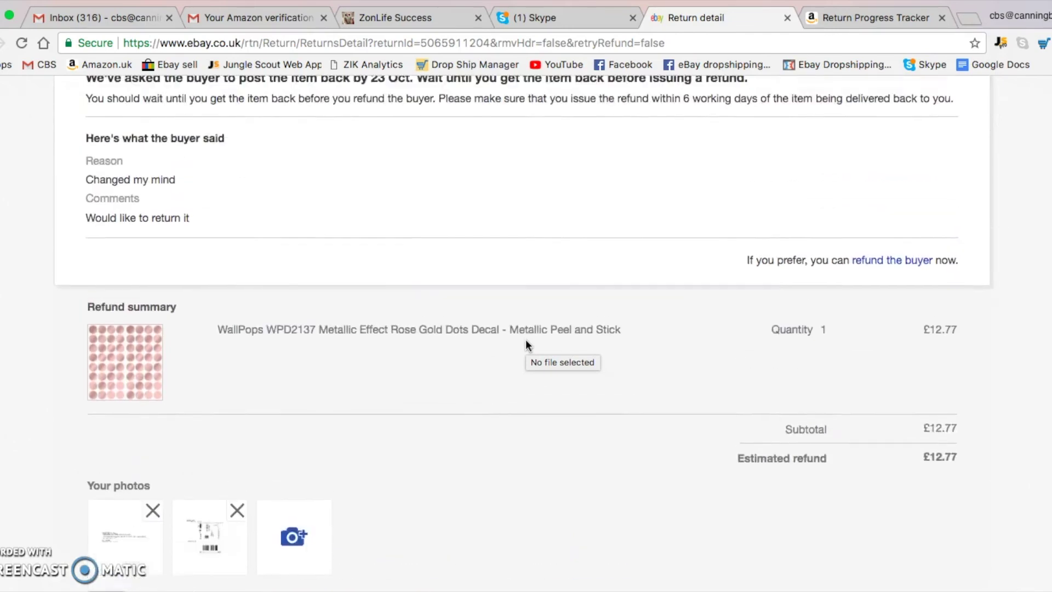
pyautogui.scroll(3, 526, 343)
pyautogui.scroll(-4, 526, 343)
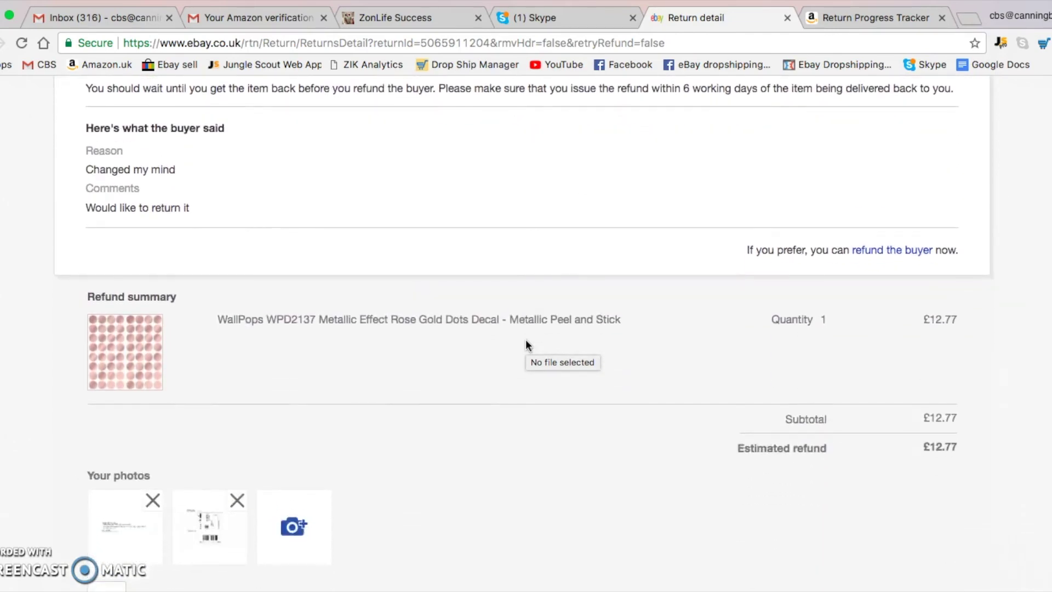
pyautogui.scroll(5, 526, 344)
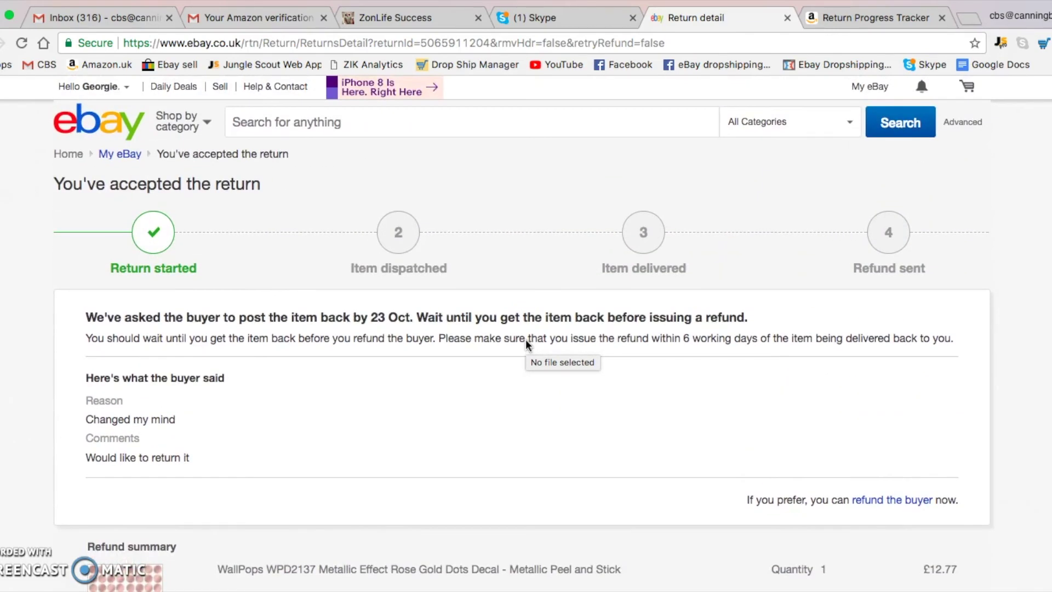
pyautogui.scroll(-12, 526, 342)
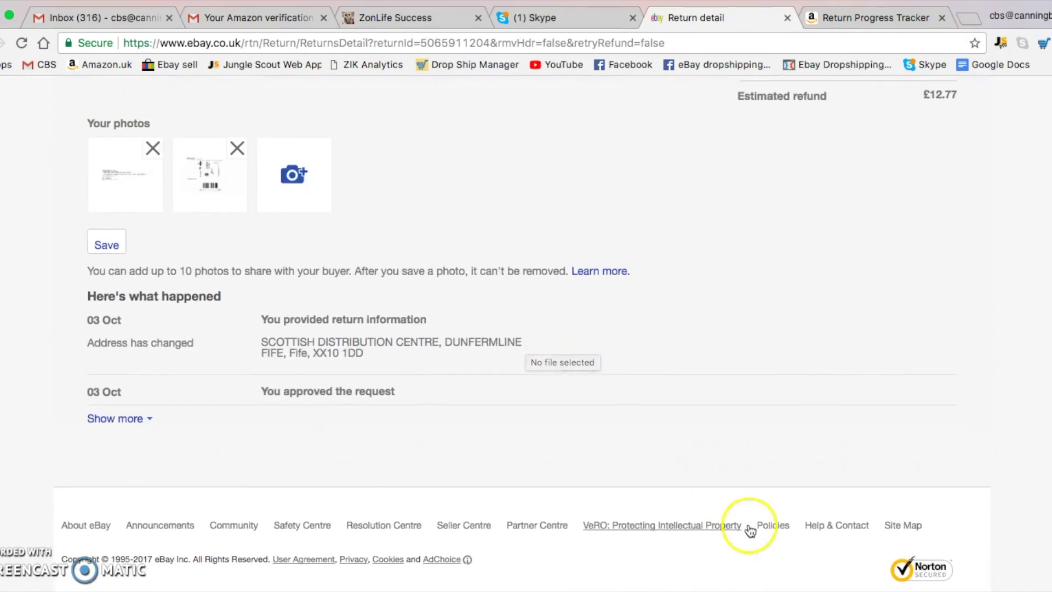
pyautogui.scroll(10, 751, 528)
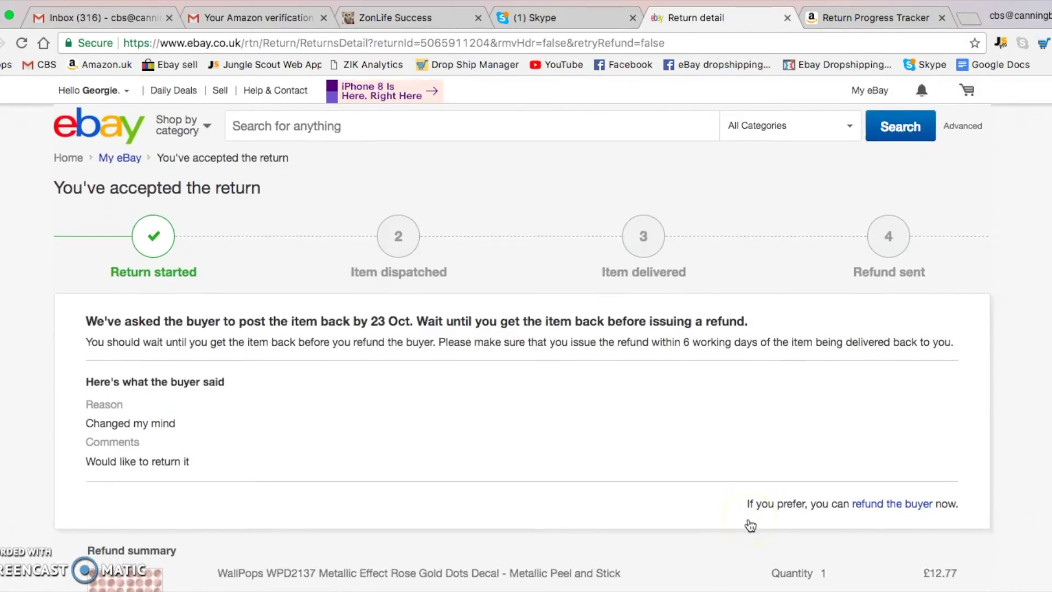
pyautogui.scroll(-9, 750, 526)
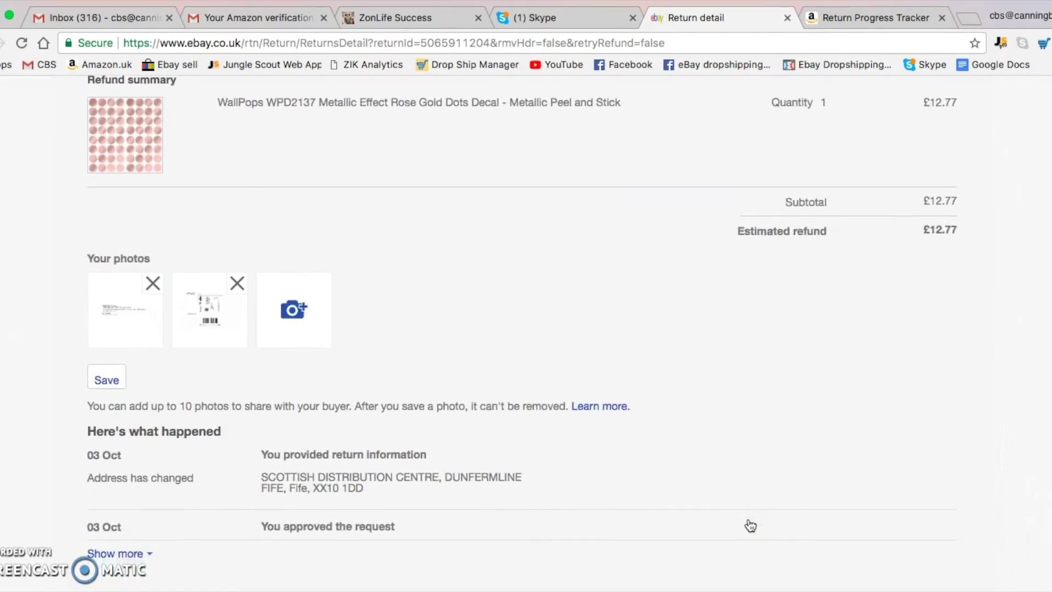
pyautogui.scroll(-3, 751, 526)
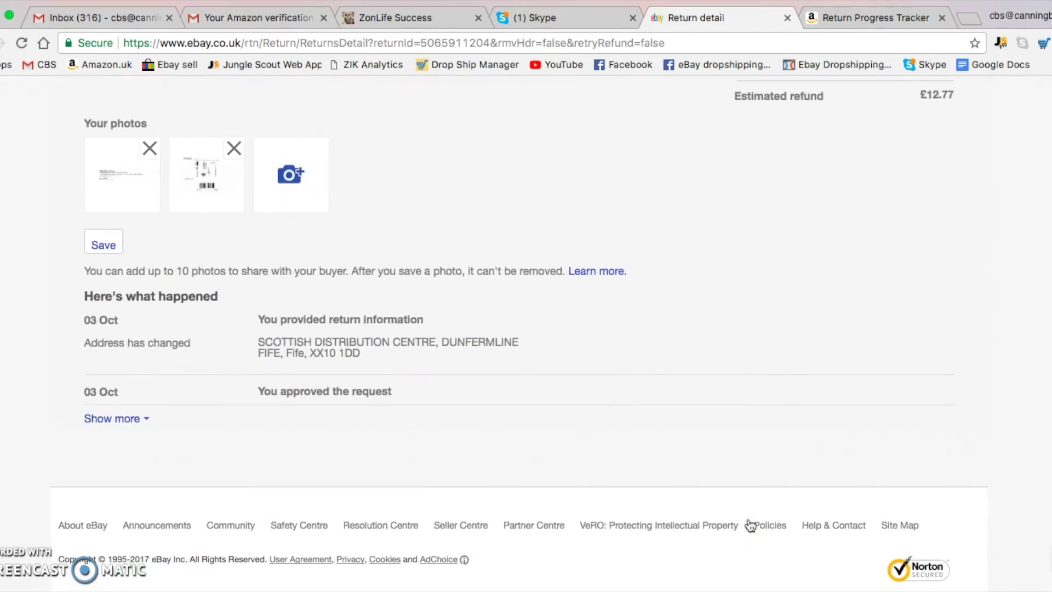
pyautogui.click(107, 245)
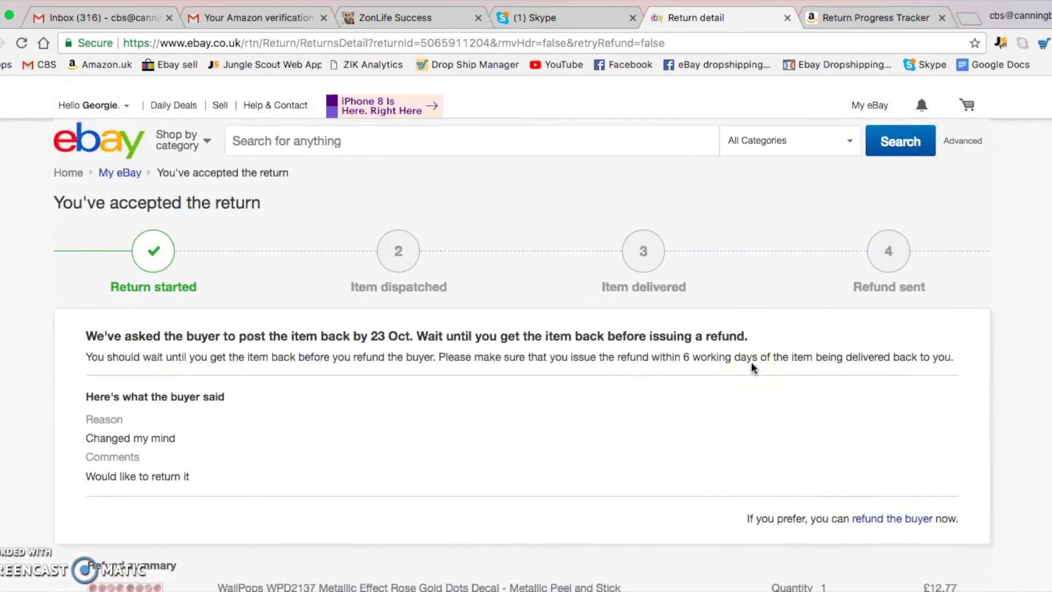
pyautogui.scroll(-1, 752, 364)
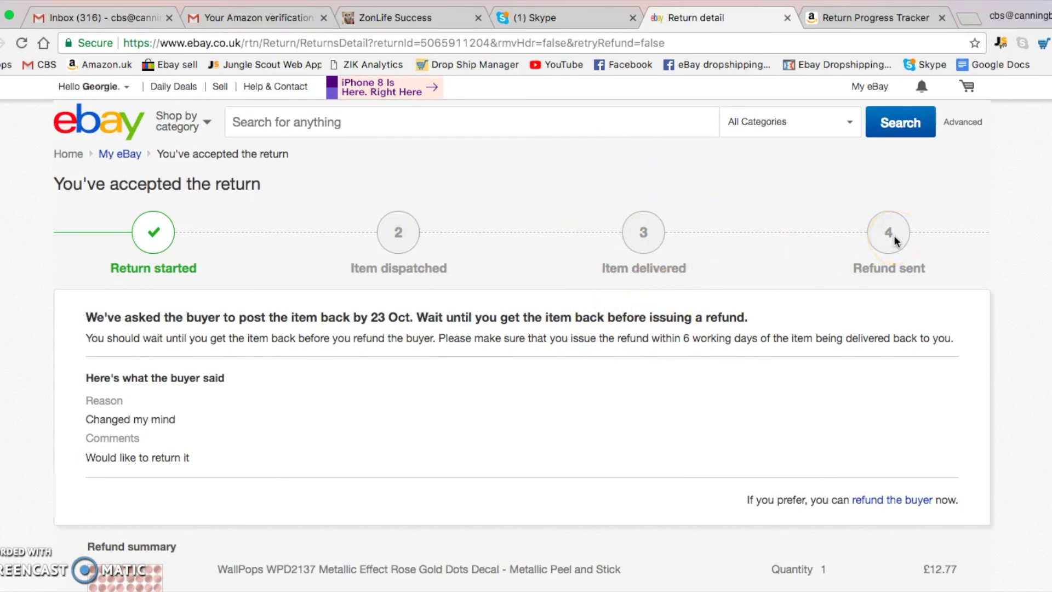
pyautogui.scroll(-6, 289, 500)
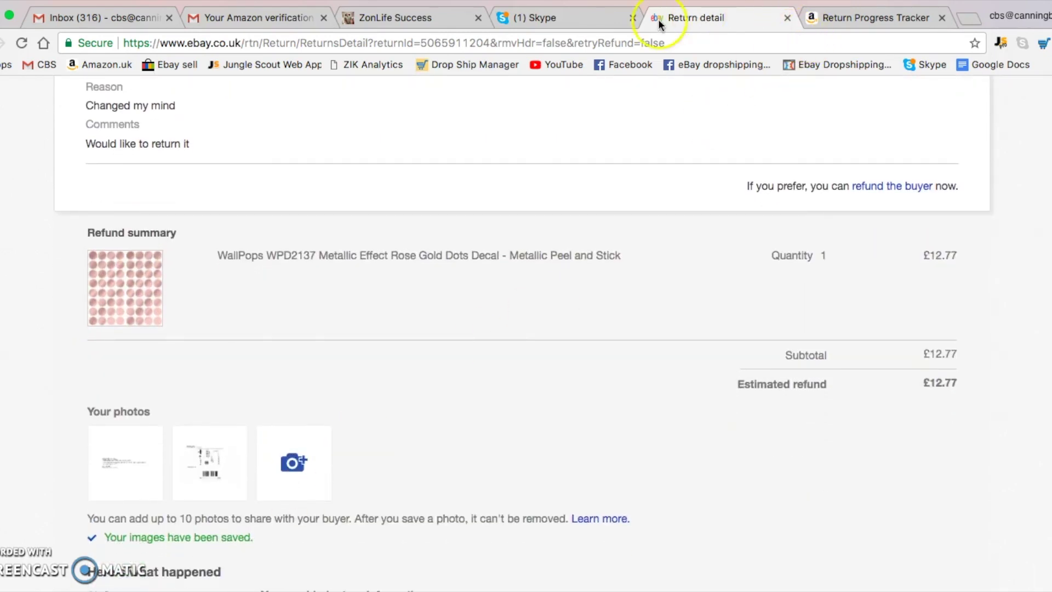
pyautogui.click(22, 42)
# Read the buyer's 'Return requested' message for the WallPops decal, then view Amazon's Return Progress Tracker
pyautogui.press('super+bracketleft')
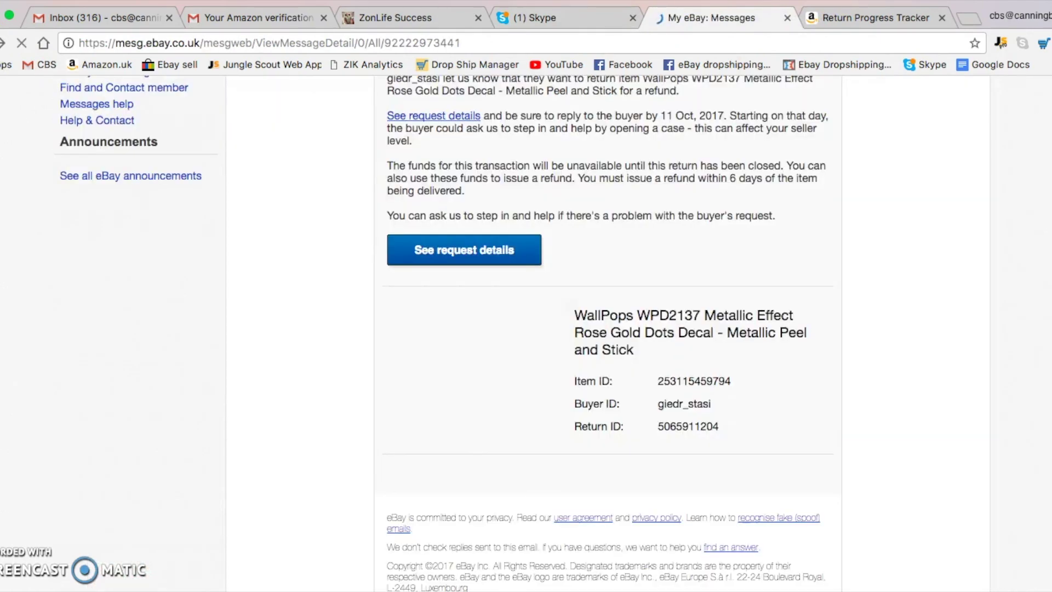
pyautogui.press('super+bracketleft')
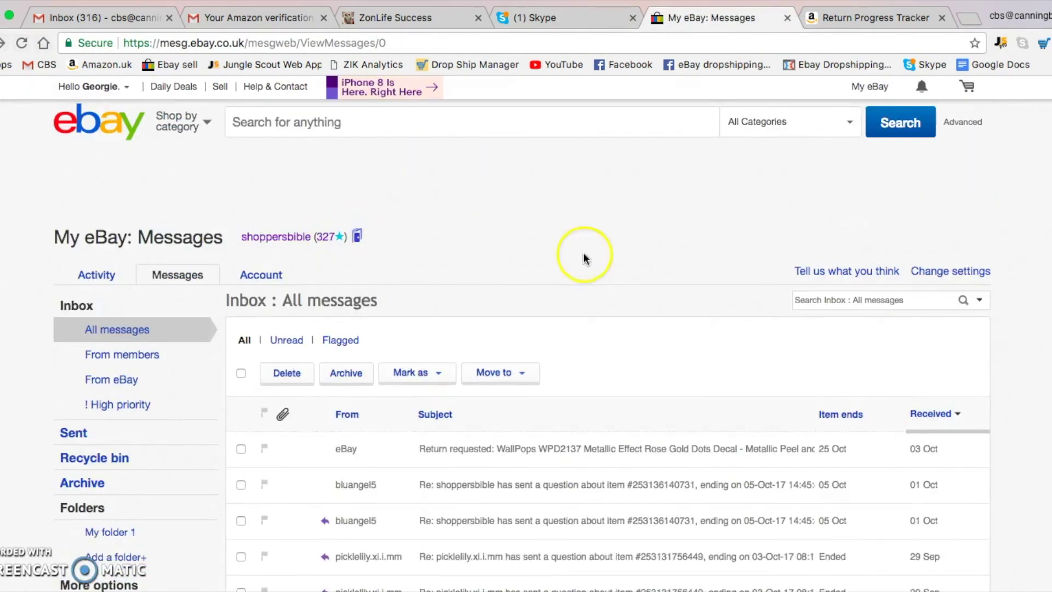
pyautogui.click(622, 449)
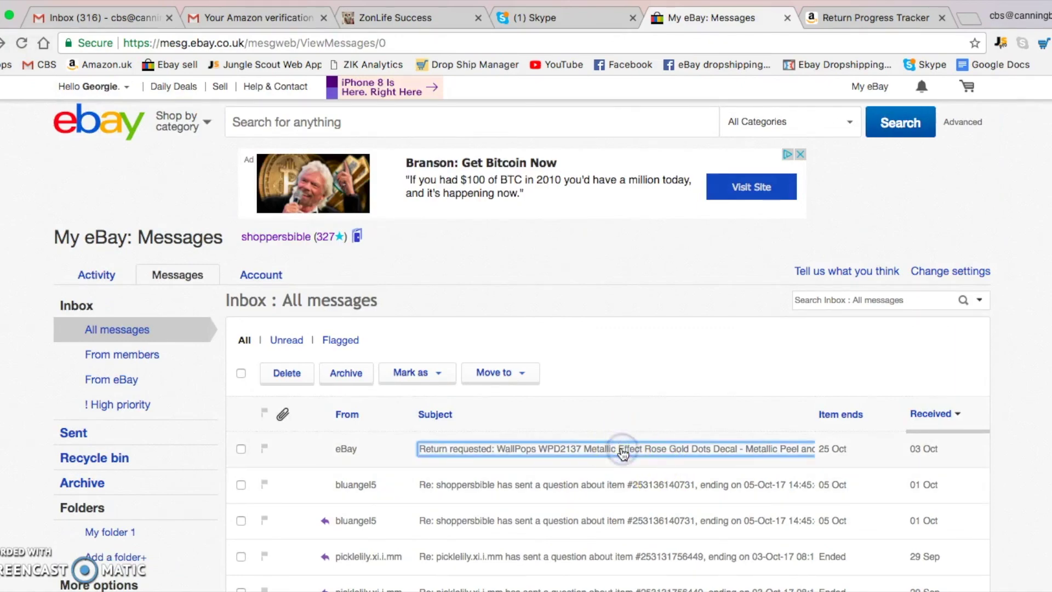
pyautogui.scroll(-5, 527, 497)
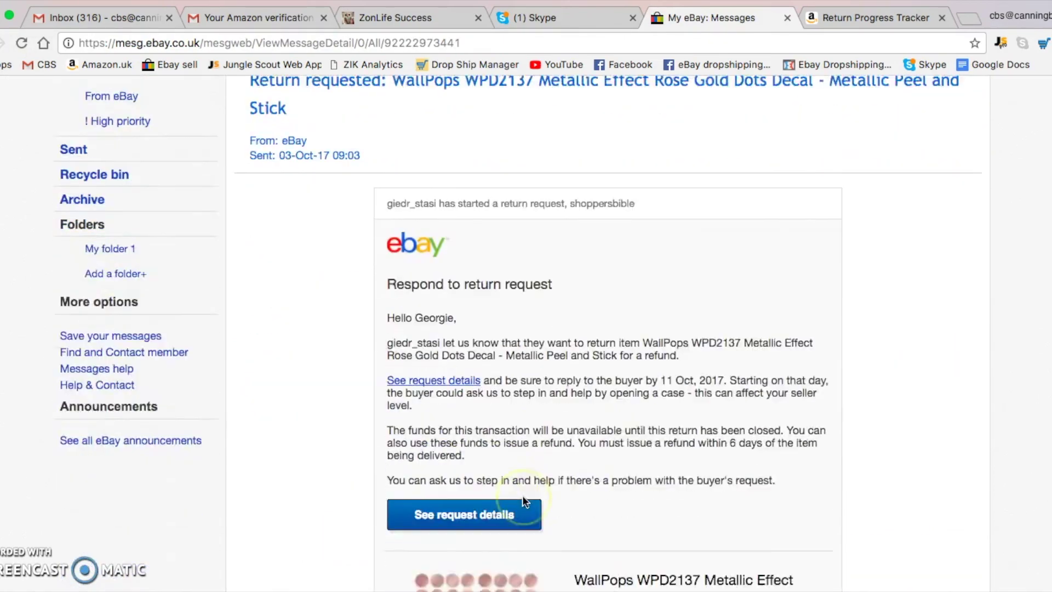
pyautogui.scroll(-5, 522, 495)
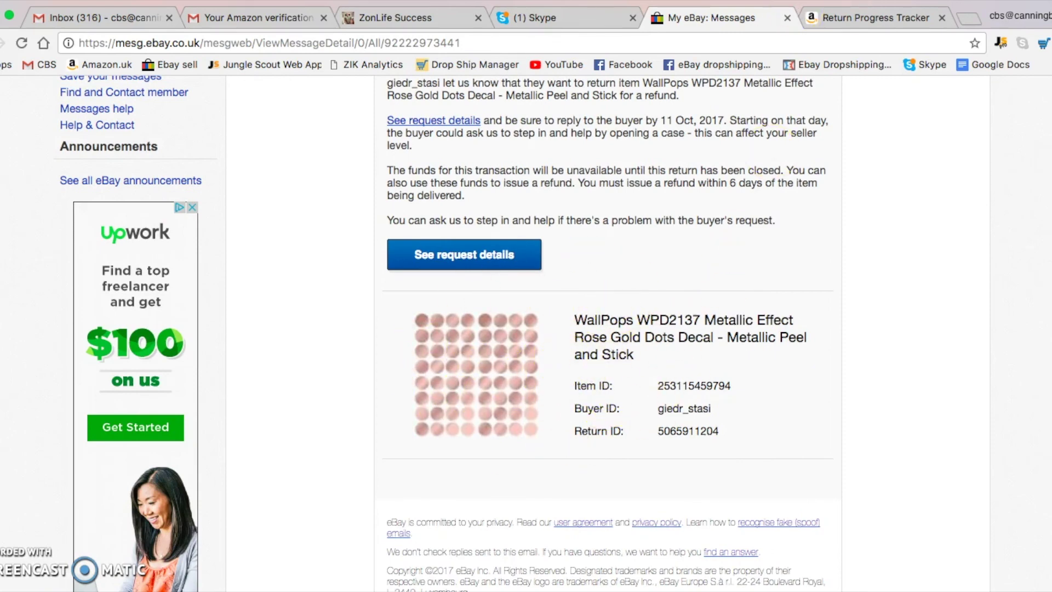
pyautogui.click(866, 18)
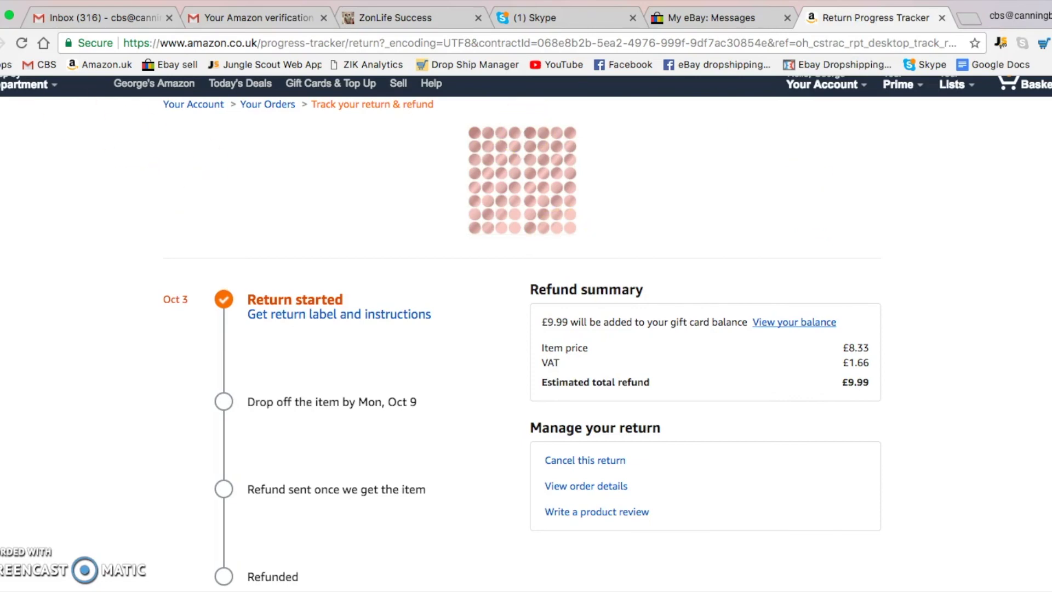
# Return to the Amazon Your Orders results showing the WallPops decal with its £9.99 return started
pyautogui.press('super+Left')
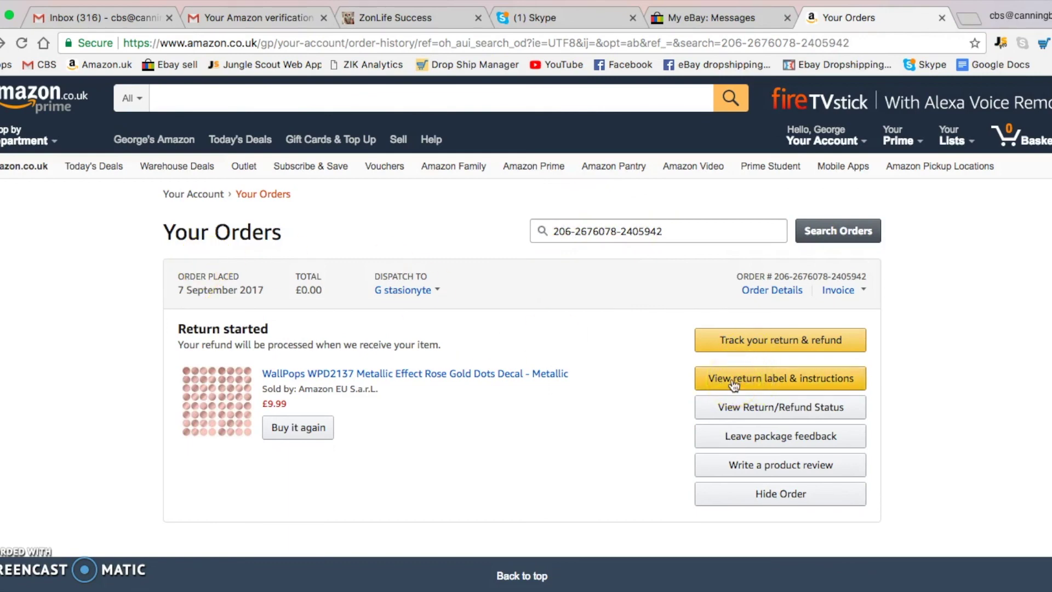
pyautogui.click(765, 437)
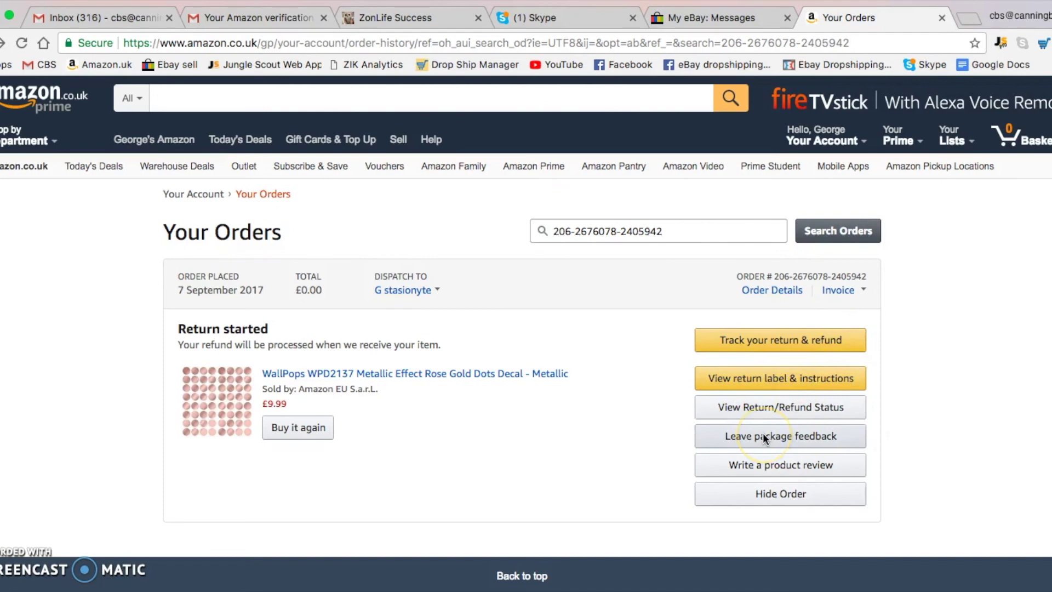